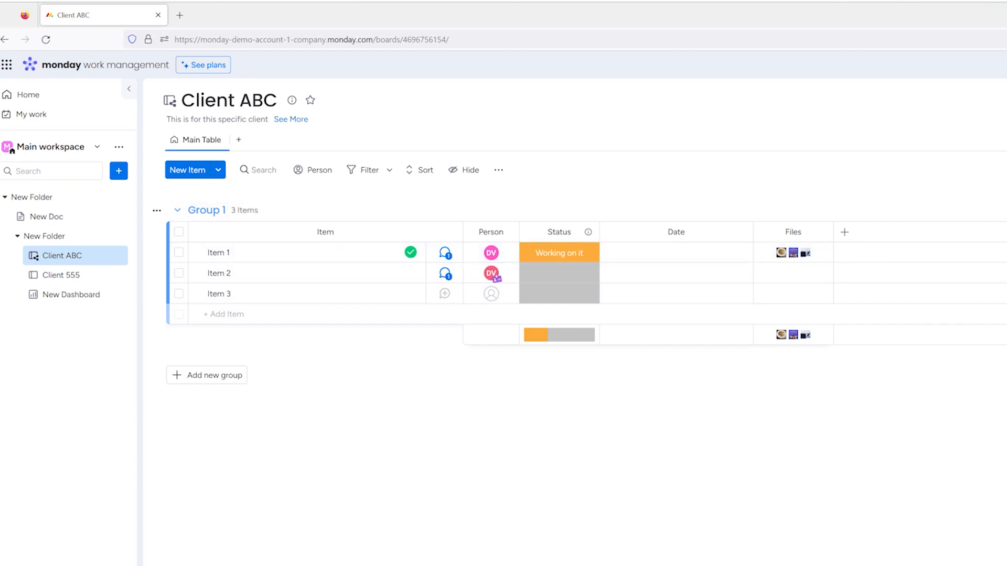
Step: Rename Group 1 as "Client Onboarding" and add a second group named "Delivery"
left_click(206, 209)
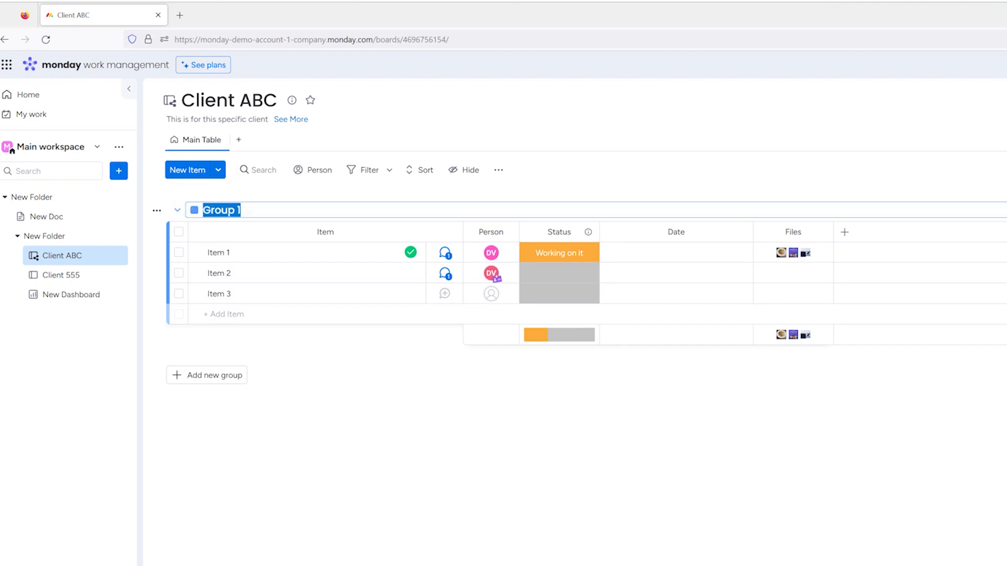
type("Client")
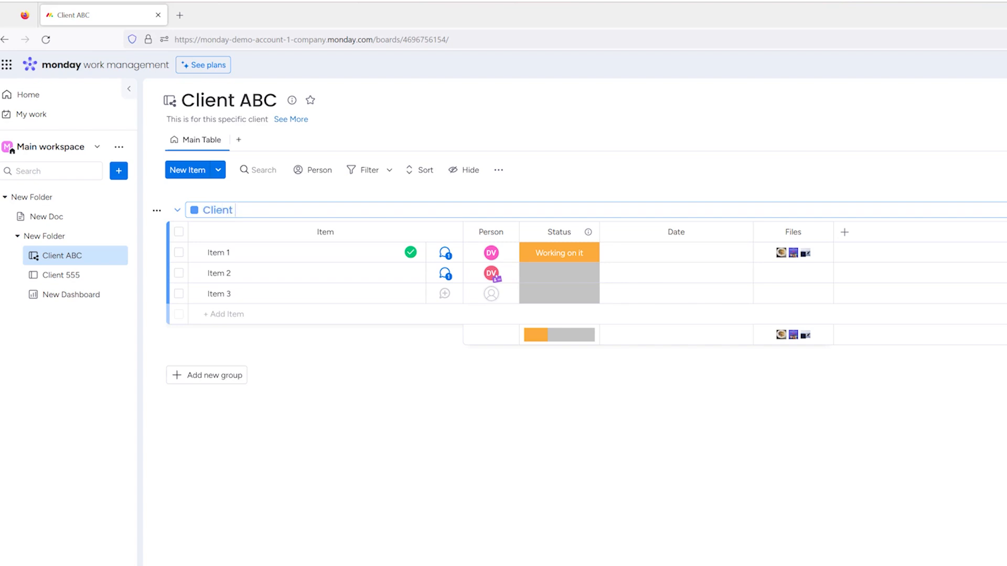
type(" Onboarding")
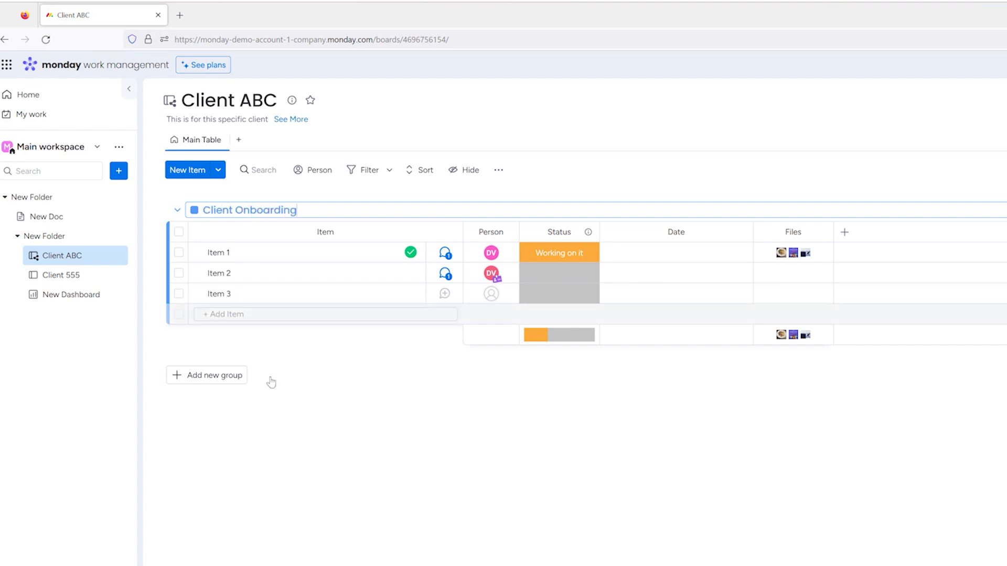
left_click(213, 374)
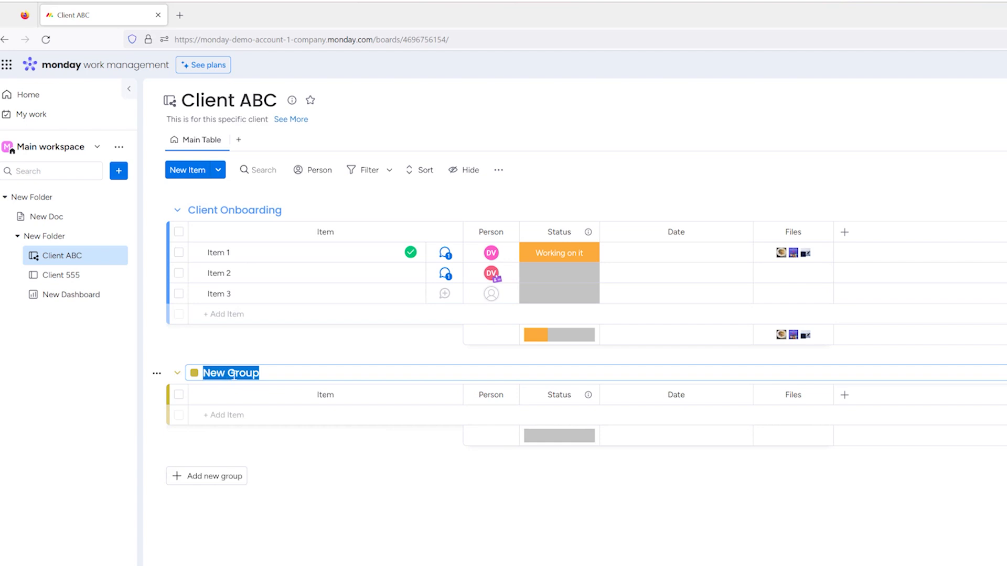
type("Delivery")
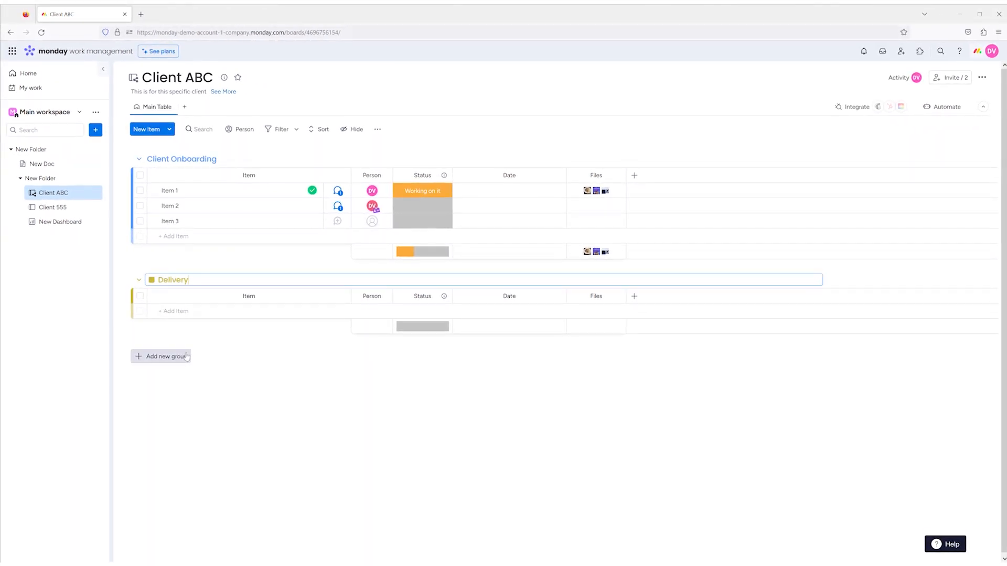
Step: Add two more groups named "Product Review and QA" and "Project Closeout"
left_click(160, 356)
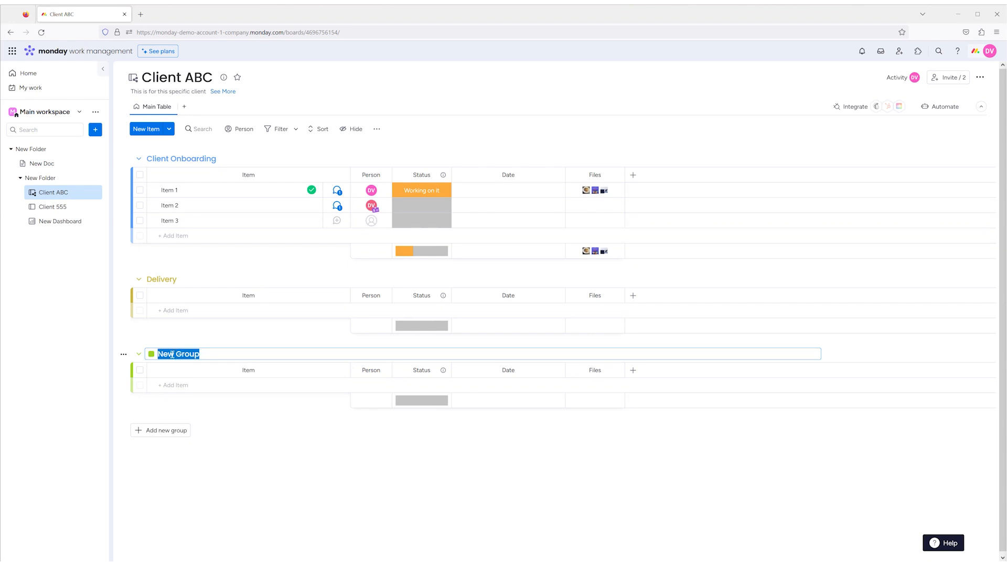
type("Product Review and QA")
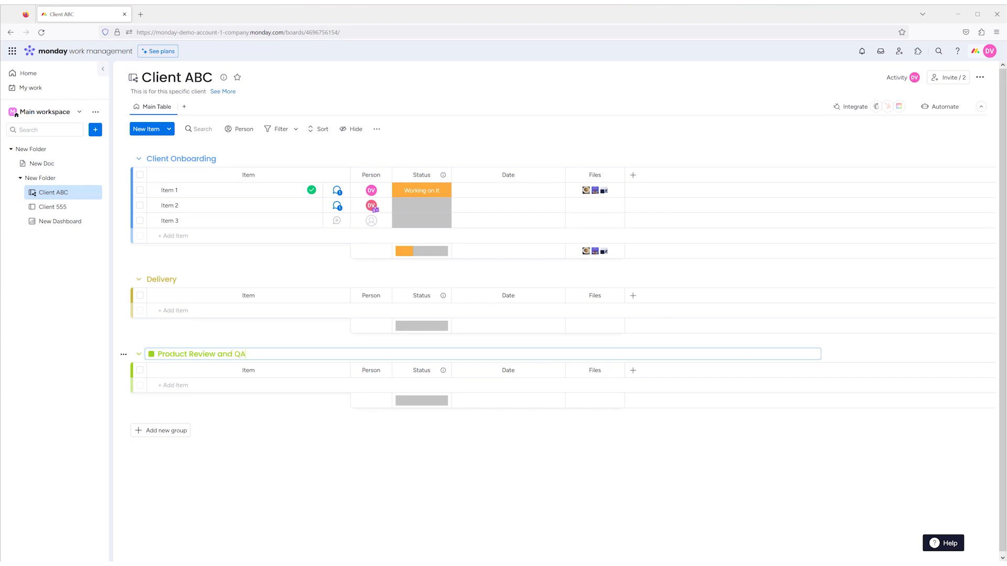
left_click(193, 430)
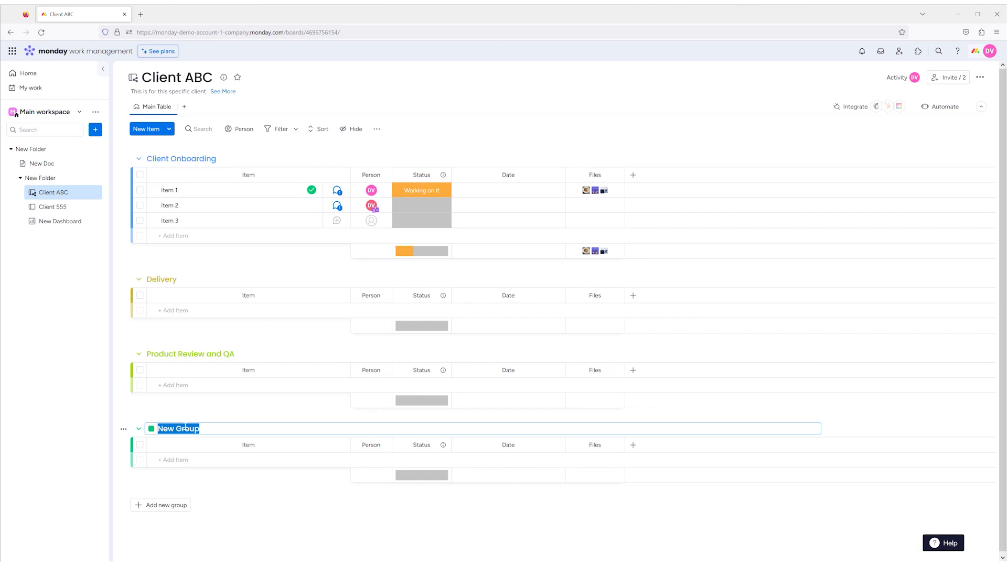
type("Closeout")
key("Return")
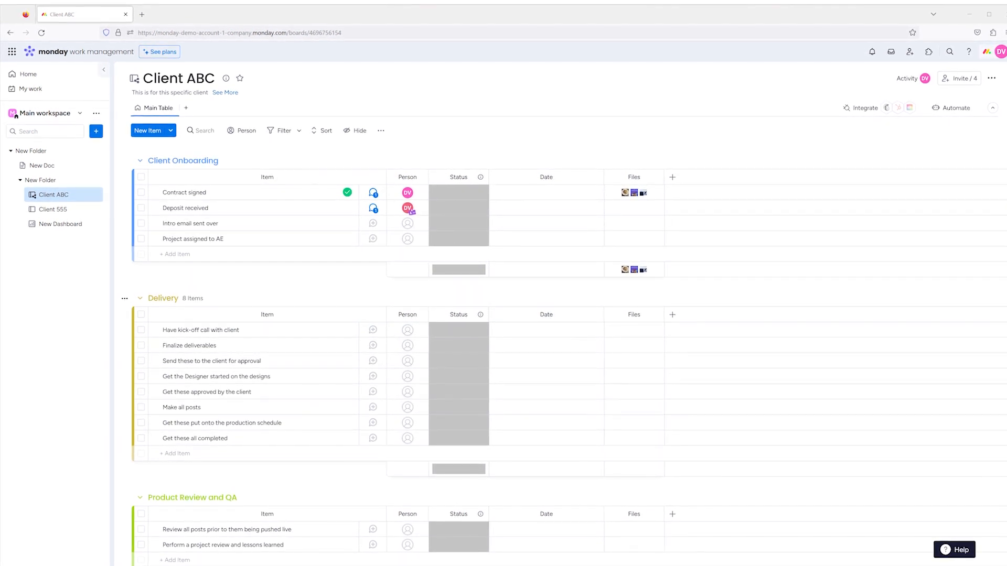
Step: Assign the first suggested team member (DV) to the "Intro email sent over" and "Project assigned to AE" items together
left_click(142, 226)
left_click(142, 241)
left_click(405, 227)
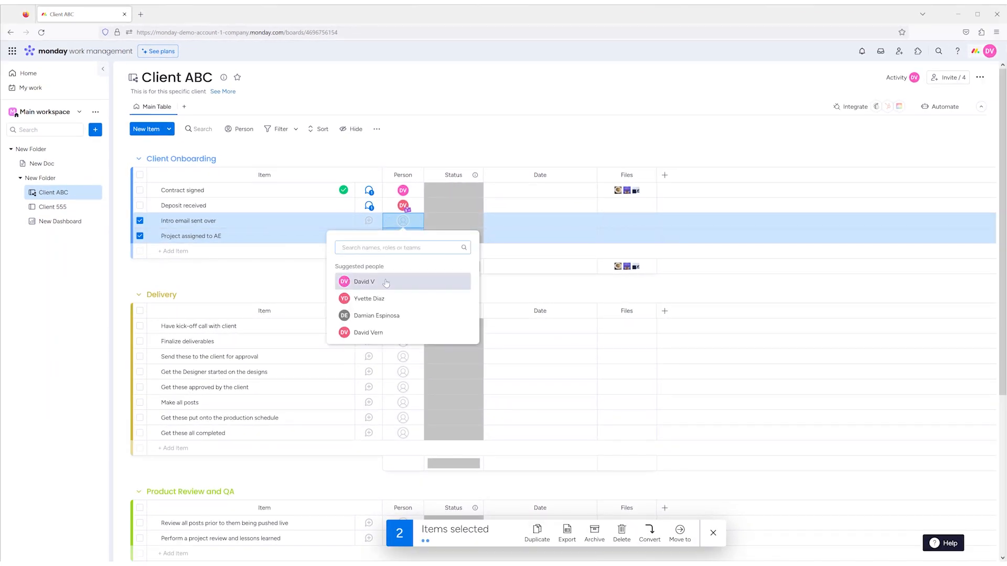
left_click(356, 282)
Step: Add the first five Delivery items to the selection and assign team member DE to all selected items
scroll(320, 281, "down", 2)
left_click(140, 250)
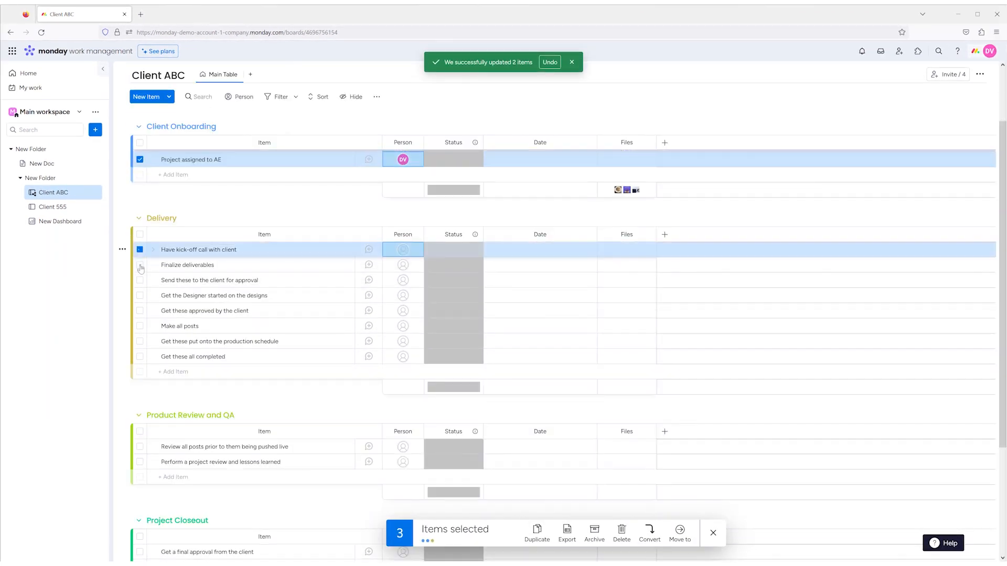
left_click(140, 265)
left_click(140, 280)
left_click(140, 296)
left_click(140, 311)
left_click(403, 283)
left_click(400, 375)
Step: Assign team member YD to the last three Delivery items, from "Make all posts" to "Get these all completed"
scroll(270, 332, "down", 2)
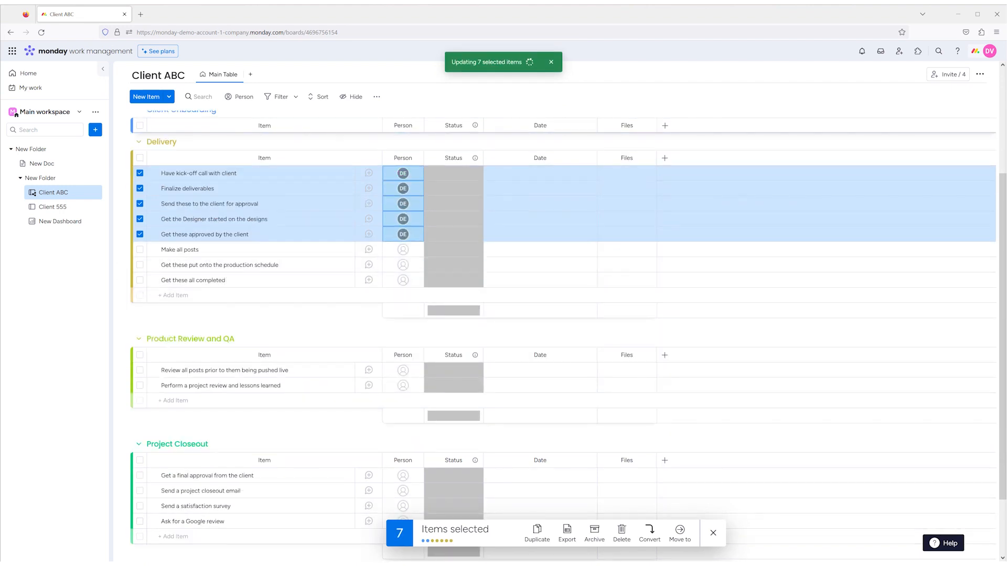
left_click(140, 250)
left_click(140, 266)
left_click(140, 280)
left_click(402, 266)
left_click(402, 342)
Step: Assign team member DE to both items in the Product Review and QA group
scroll(262, 336, "down", 2)
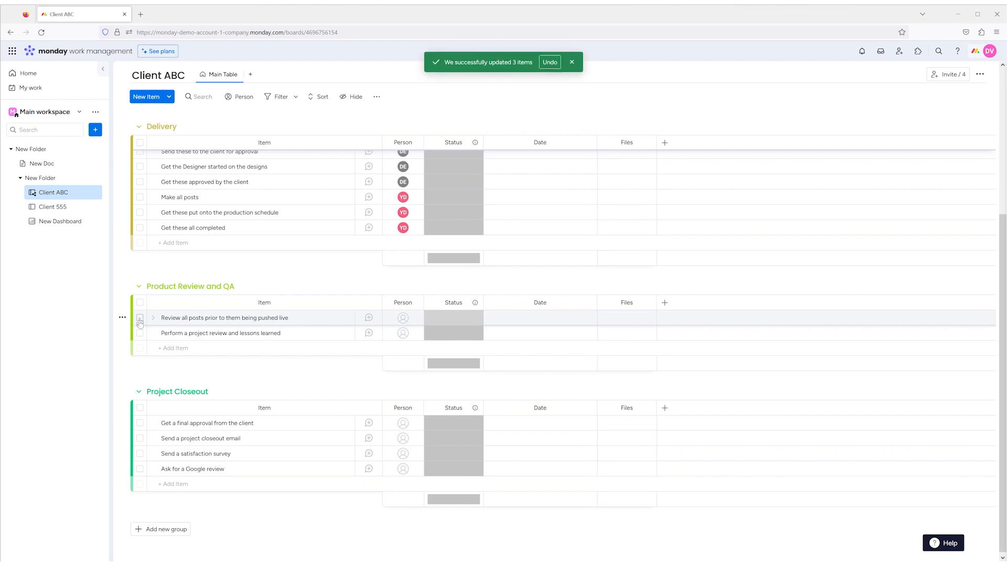
left_click(140, 318)
left_click(140, 333)
left_click(403, 318)
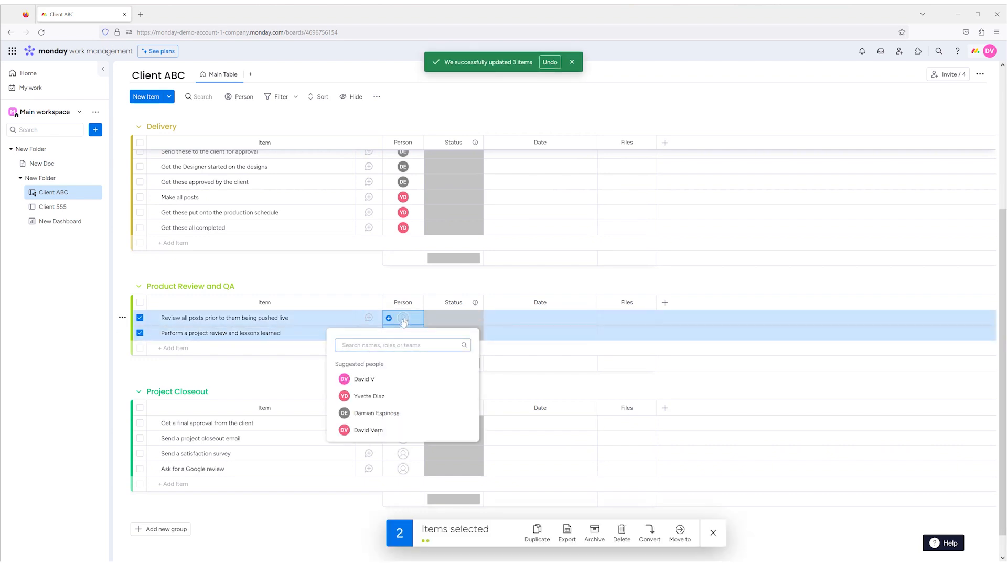
left_click(377, 412)
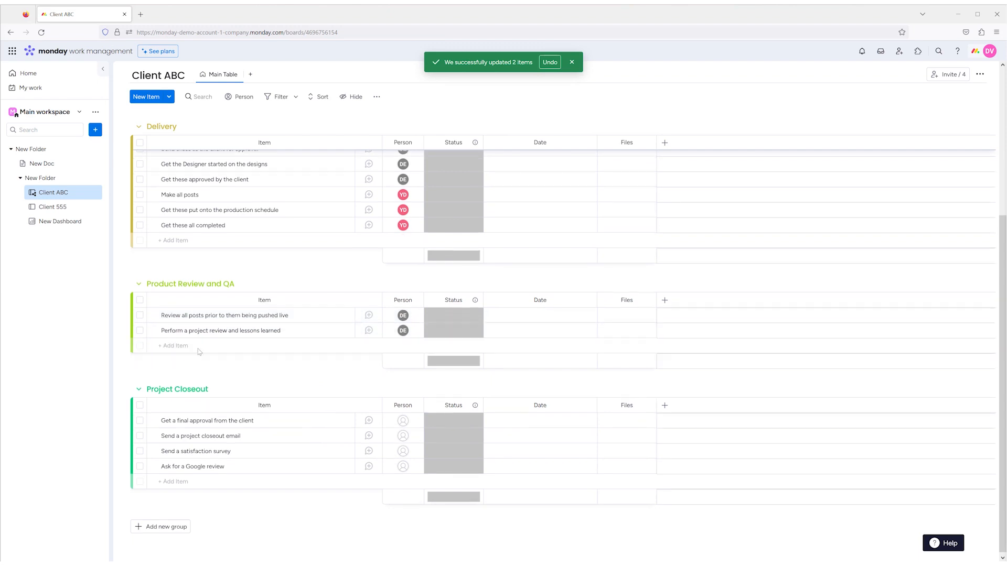
Step: Assign the first suggested team member (DV) to all four Project Closeout items at once
left_click(139, 405)
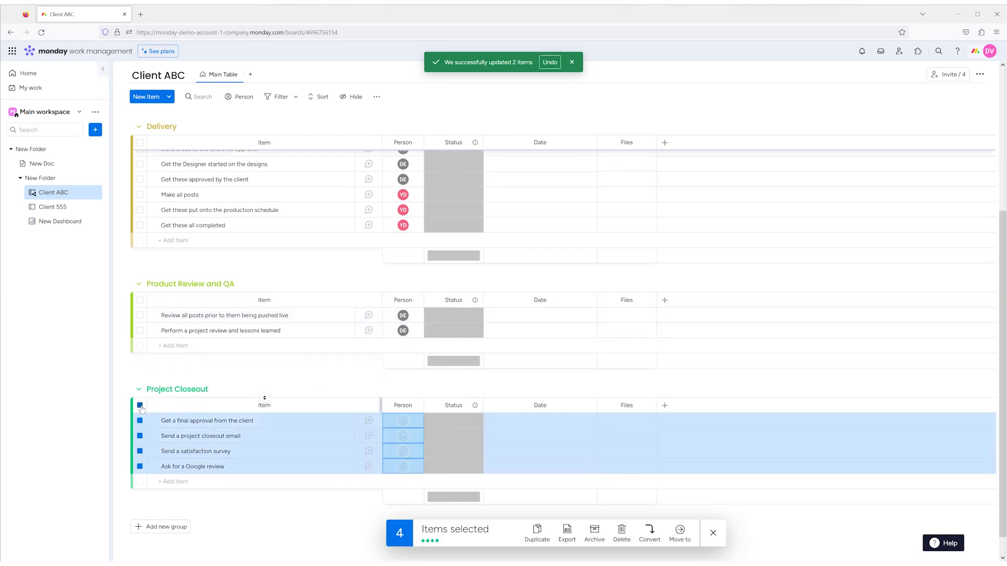
left_click(403, 421)
left_click(395, 477)
Step: Add a "Needs approval" status label, place it above the default label and apply the label changes
scroll(361, 348, "up", 5)
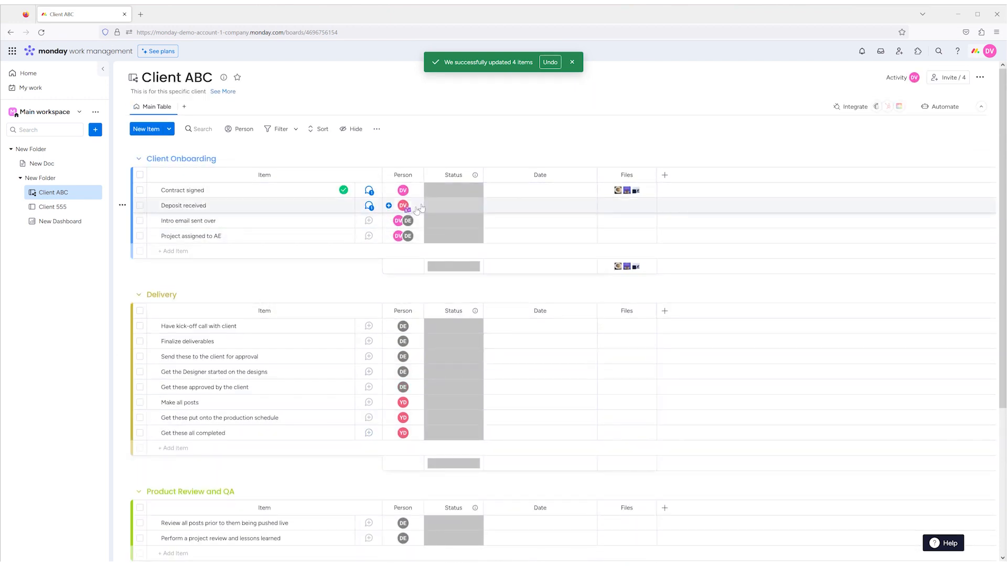
left_click(449, 191)
left_click(465, 299)
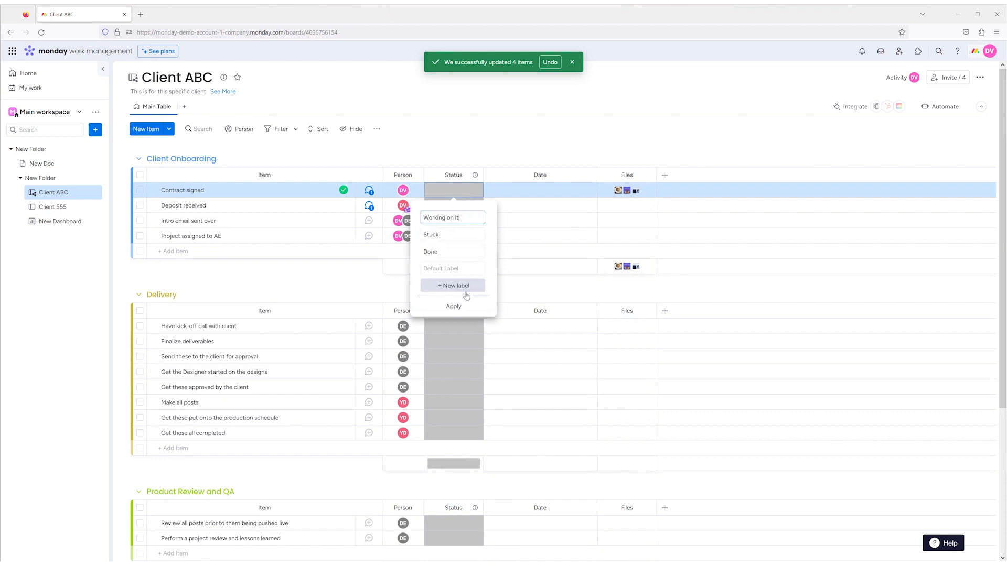
left_click(464, 287)
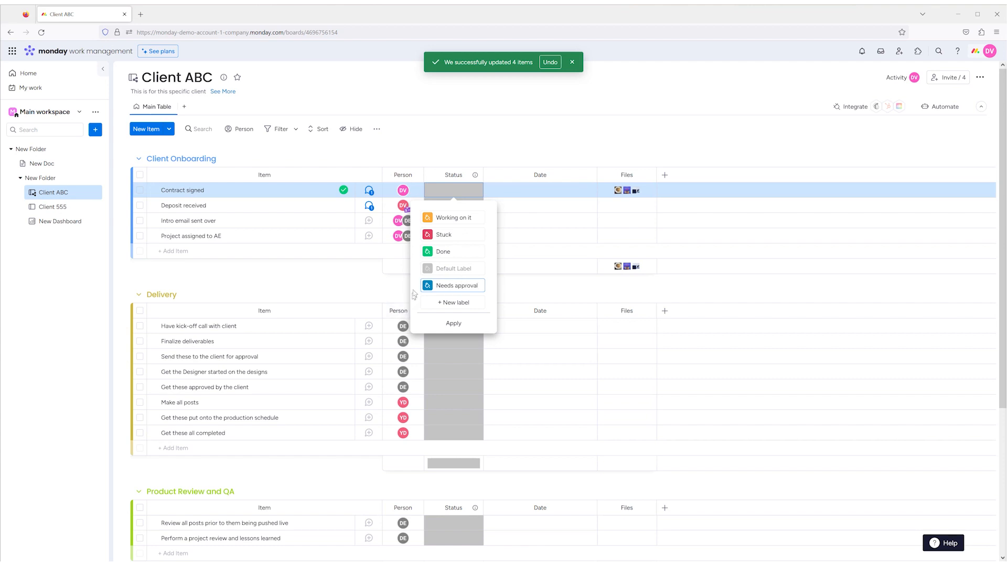
left_click_drag(417, 285, 417, 269)
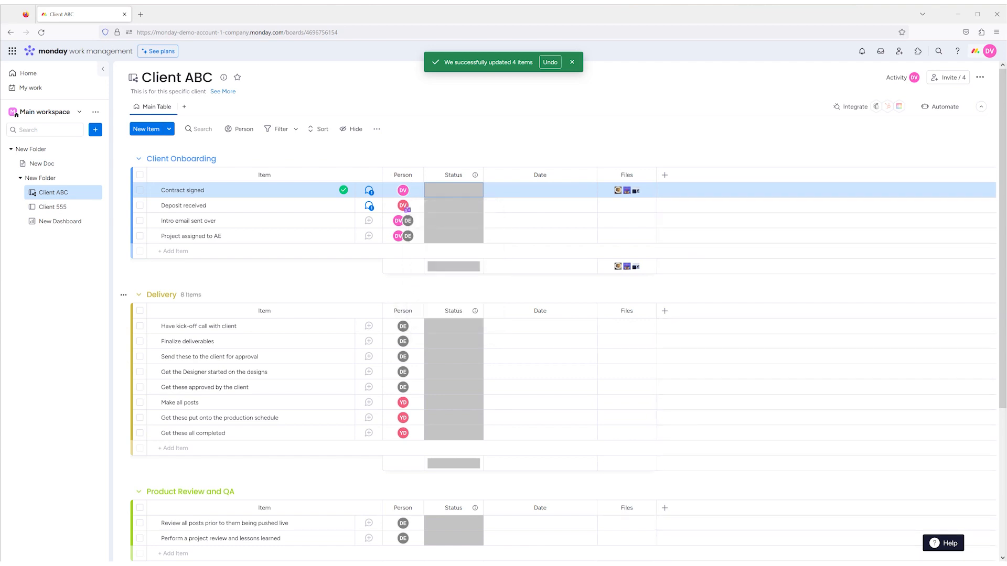
Step: Add a "Rejected by Client" status label, place it above the default label and apply the label changes
left_click(453, 236)
left_click(453, 351)
left_click(453, 349)
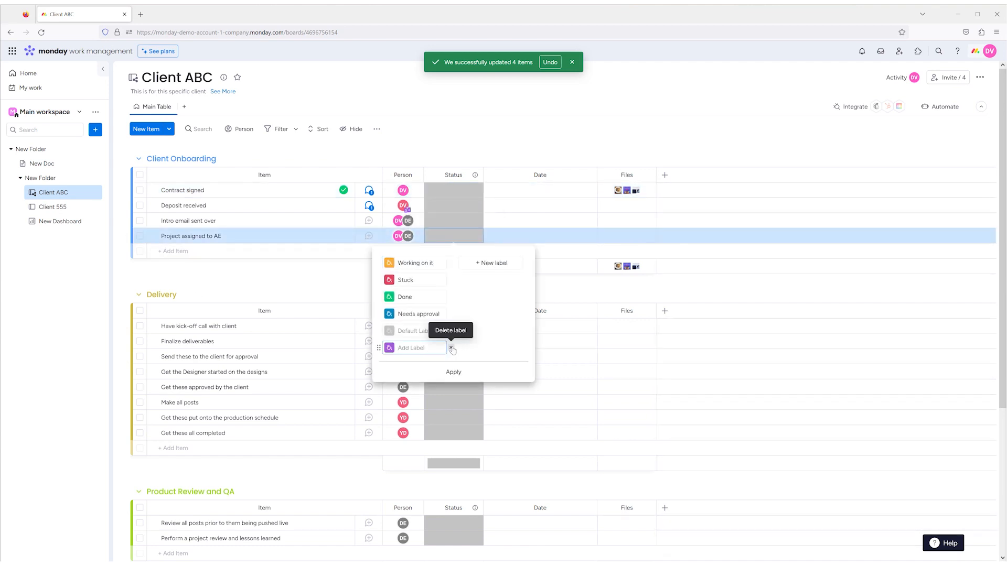
type("Rejected by Client")
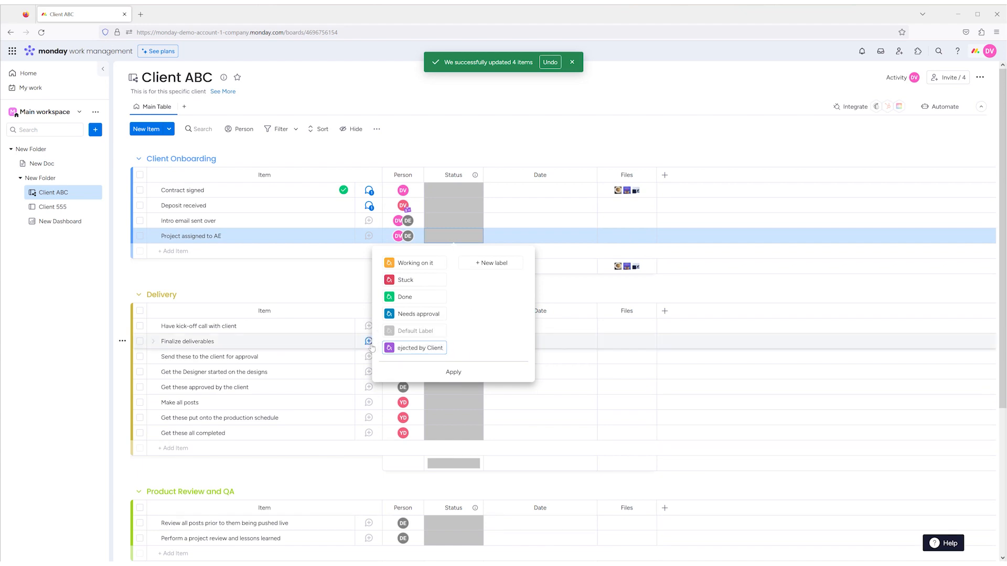
left_click_drag(378, 348, 380, 329)
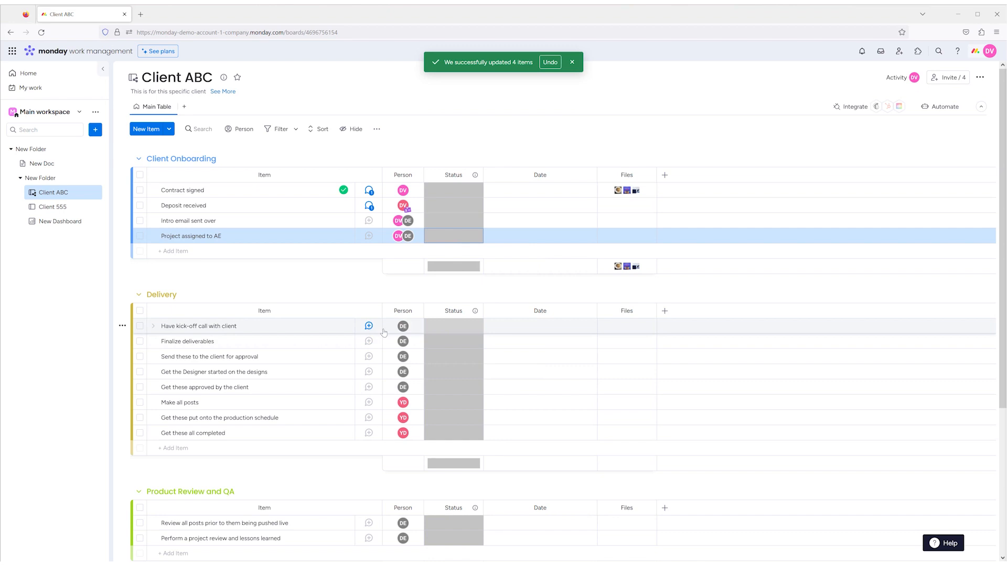
Step: Set the status of the "Contract signed" item to Done
left_click(462, 193)
left_click(464, 219)
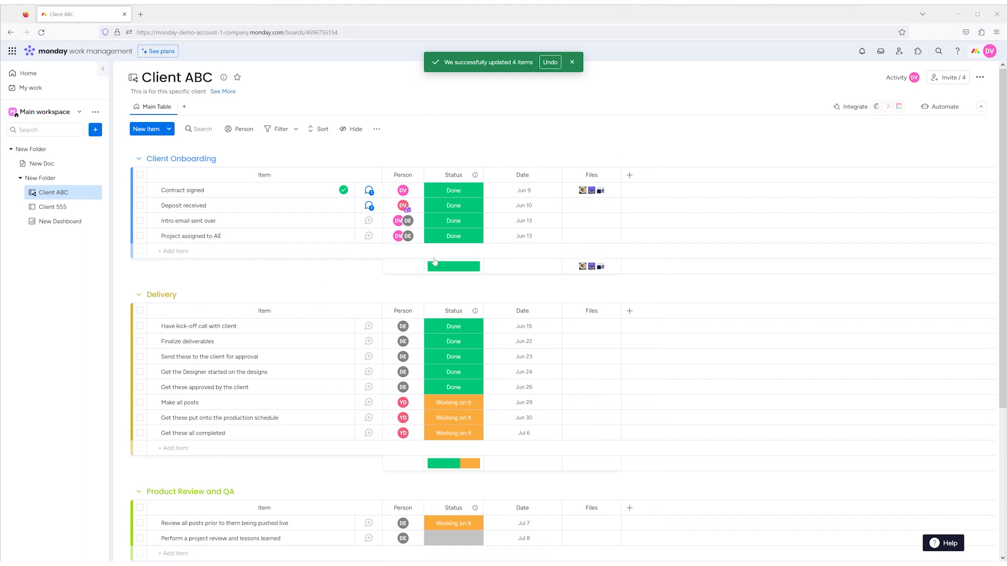
Step: Add a table view to the board and name it with team member DE's first name plus "Tasks"
left_click(185, 107)
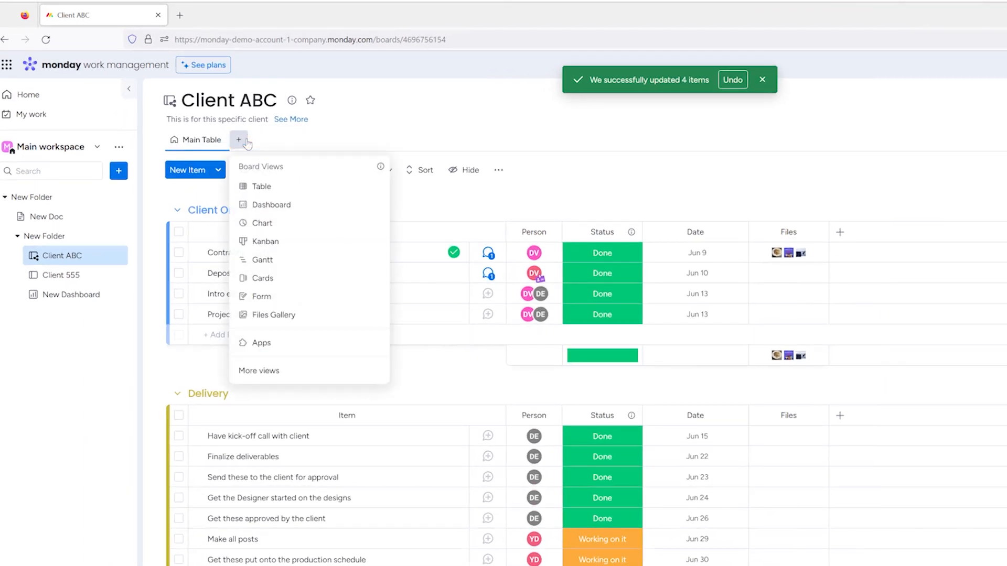
left_click(267, 188)
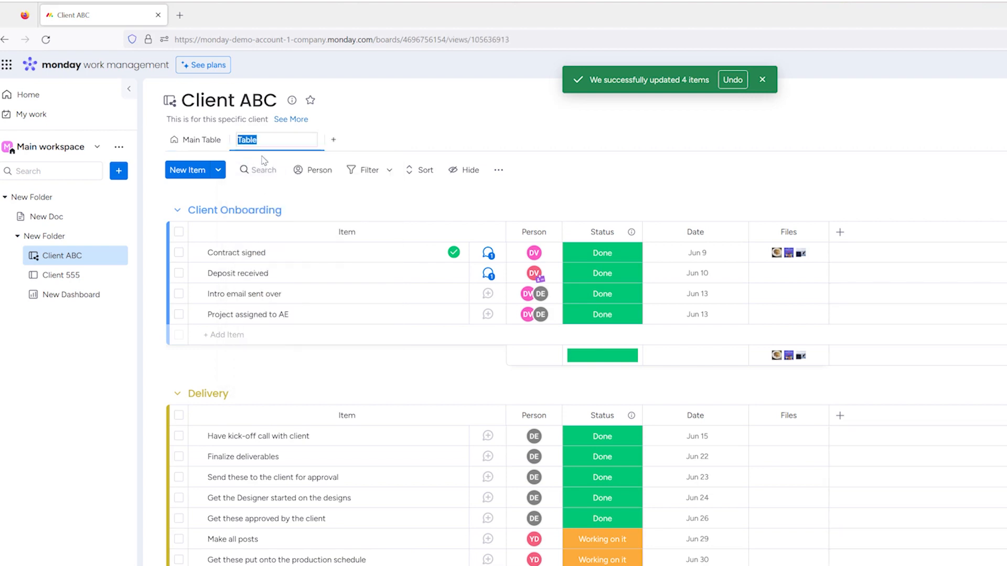
type("Dam")
key("BackSpace")
key("BackSpace")
key("BackSpace")
key("BackSpace")
key("Return")
Step: Add another table view and name it with team member YD's first name plus "Tasks"
left_click(310, 139)
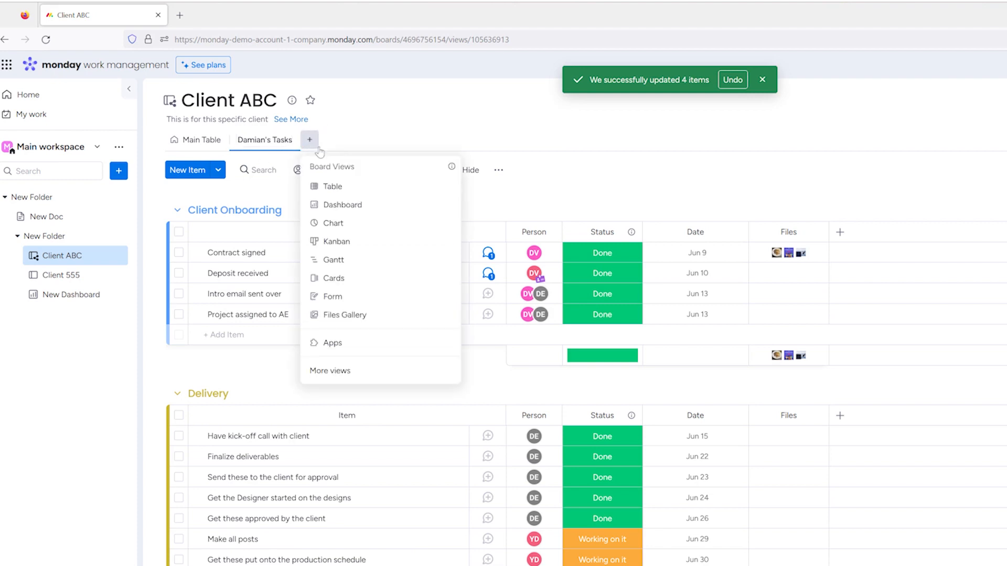
left_click(333, 187)
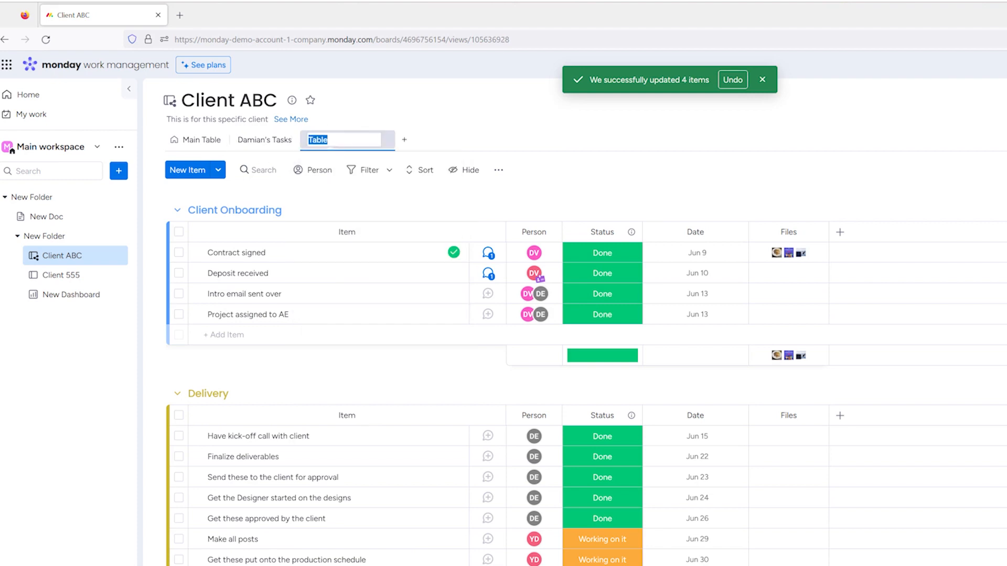
type("Yvette's Tasks")
key("Return")
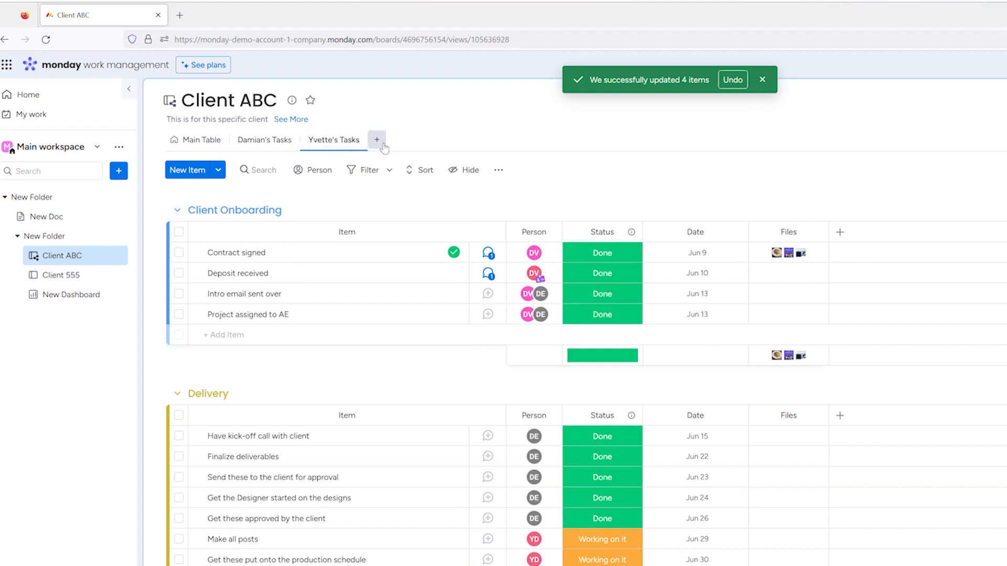
Step: Add a Calendar view to the board from the additional views, keeping its default name
left_click(376, 139)
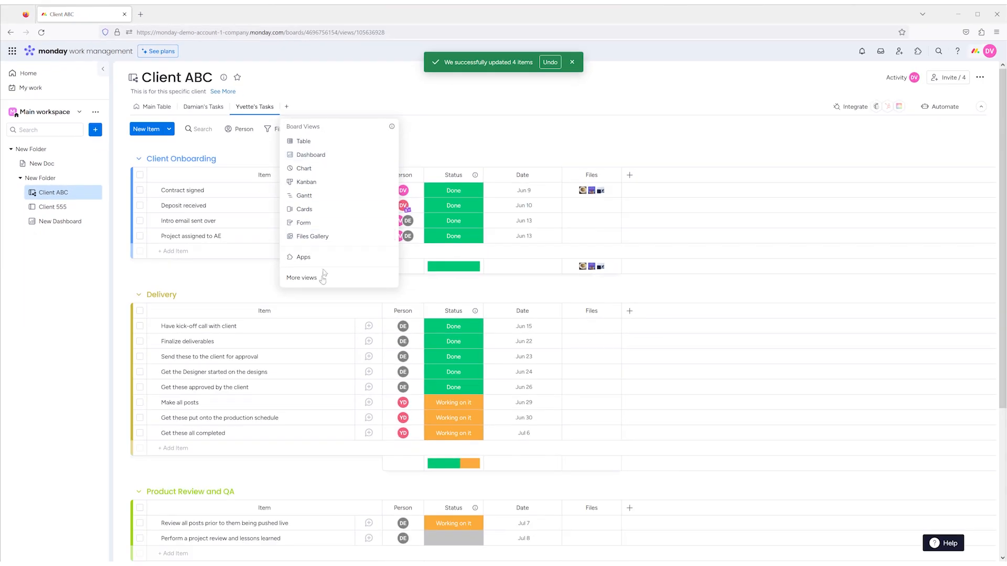
left_click(322, 278)
left_click(762, 365)
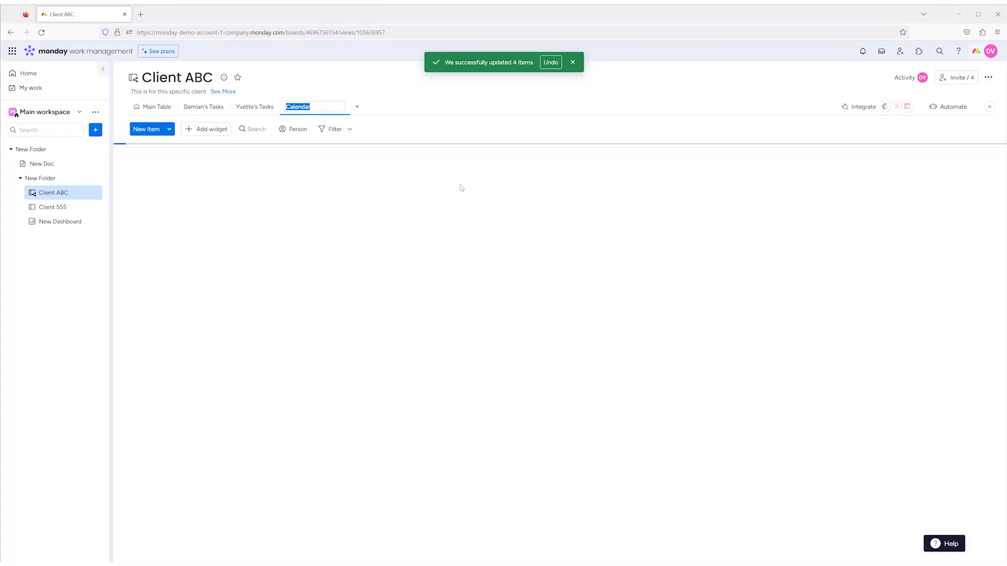
left_click(376, 88)
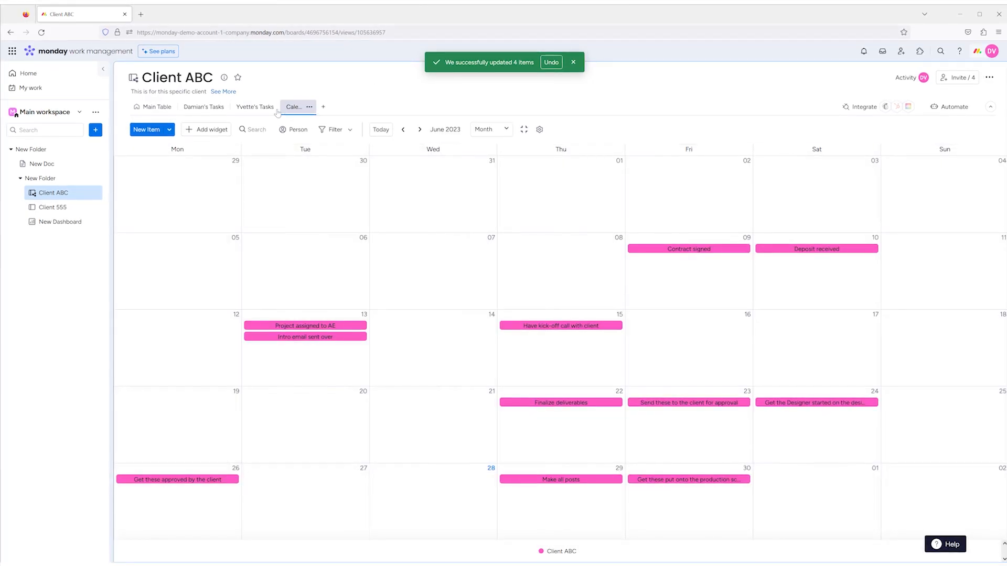
Step: Filter team member DE's tasks view by person DE and save the filter to that view
left_click(206, 107)
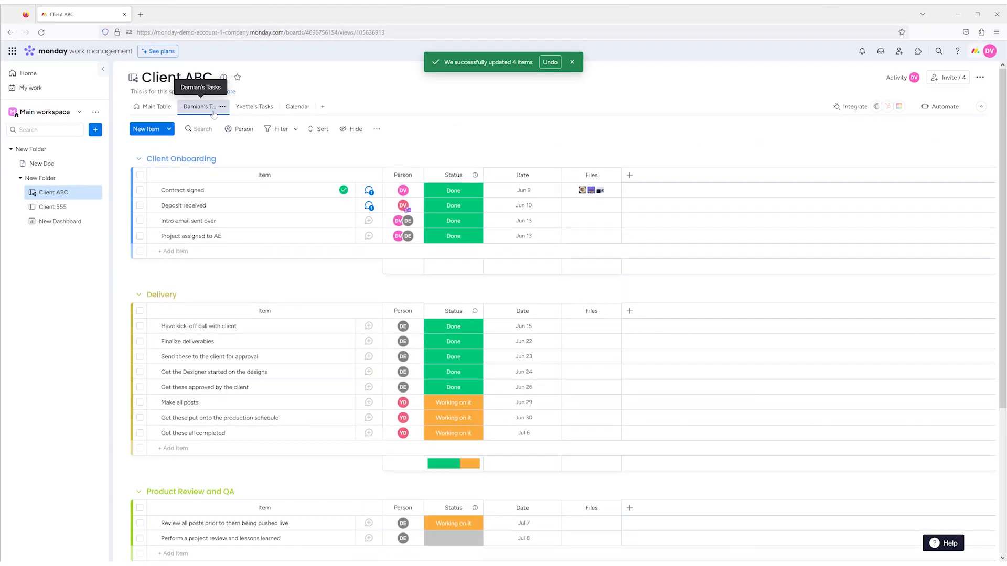
left_click(243, 134)
left_click(210, 186)
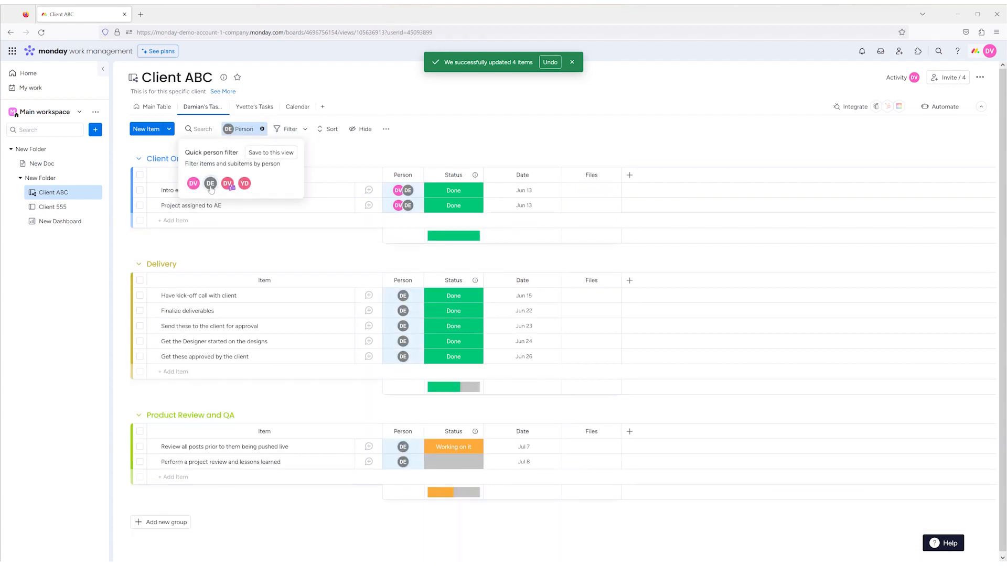
left_click(270, 154)
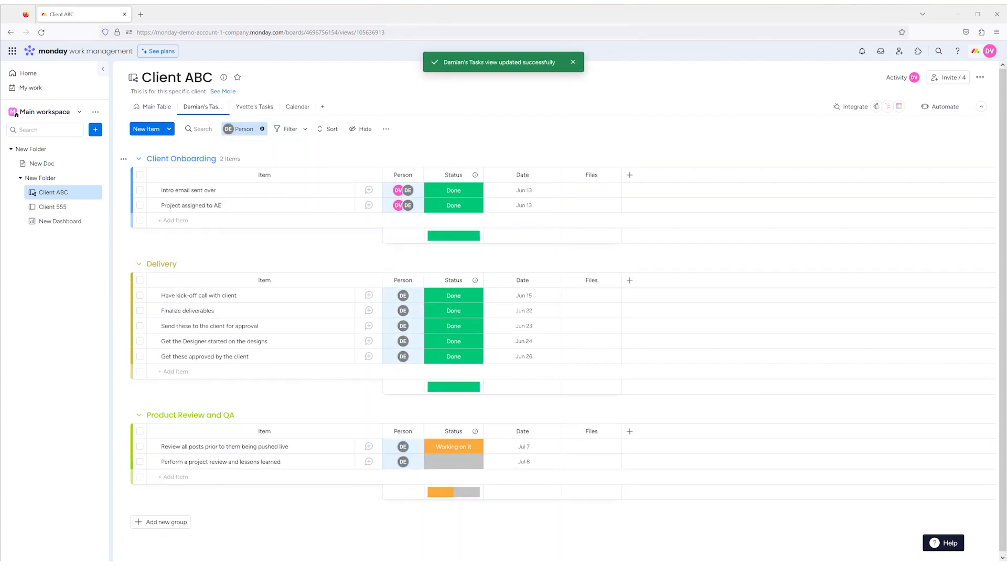
Step: Filter team member YD's tasks view by person YD and save the filter to that view
left_click(259, 108)
left_click(246, 130)
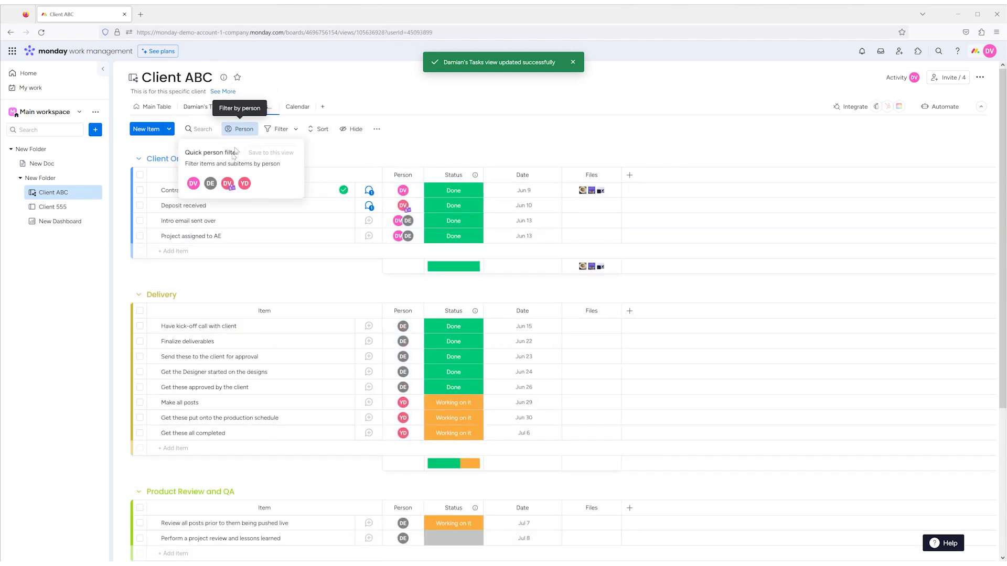
left_click(244, 183)
left_click(270, 152)
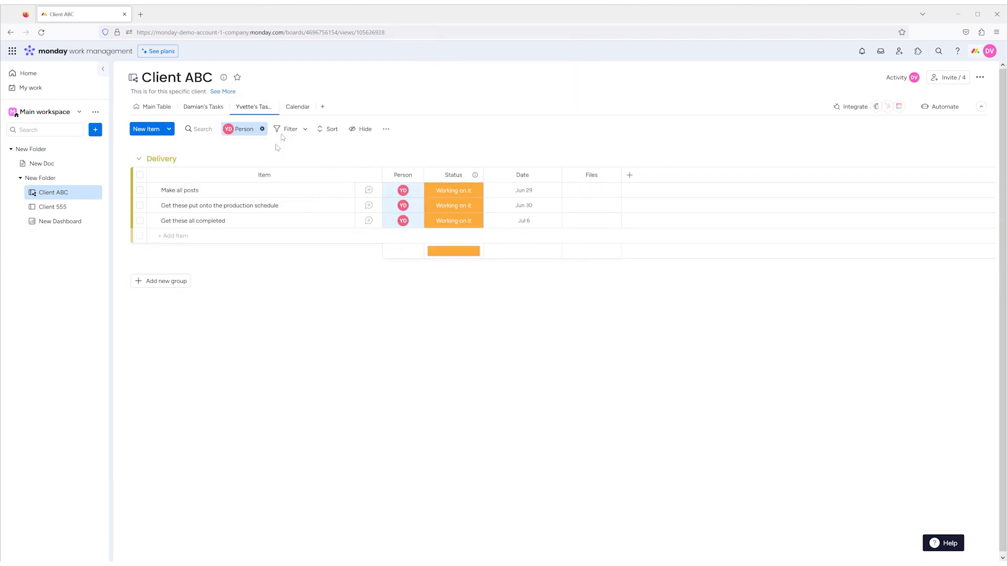
Step: Star team member YD's tasks view, placing it directly after the Main Table view
left_click(171, 110)
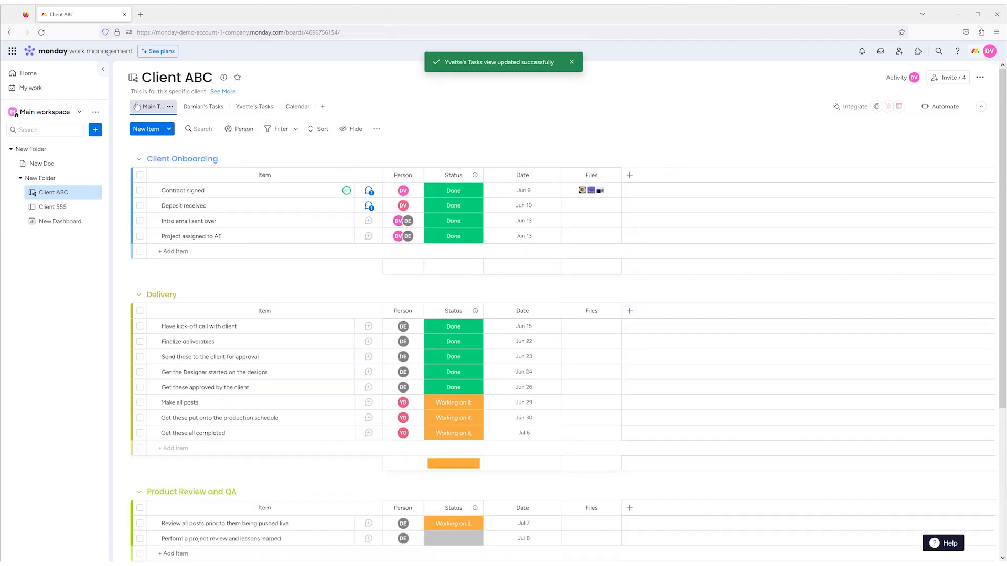
left_click(199, 108)
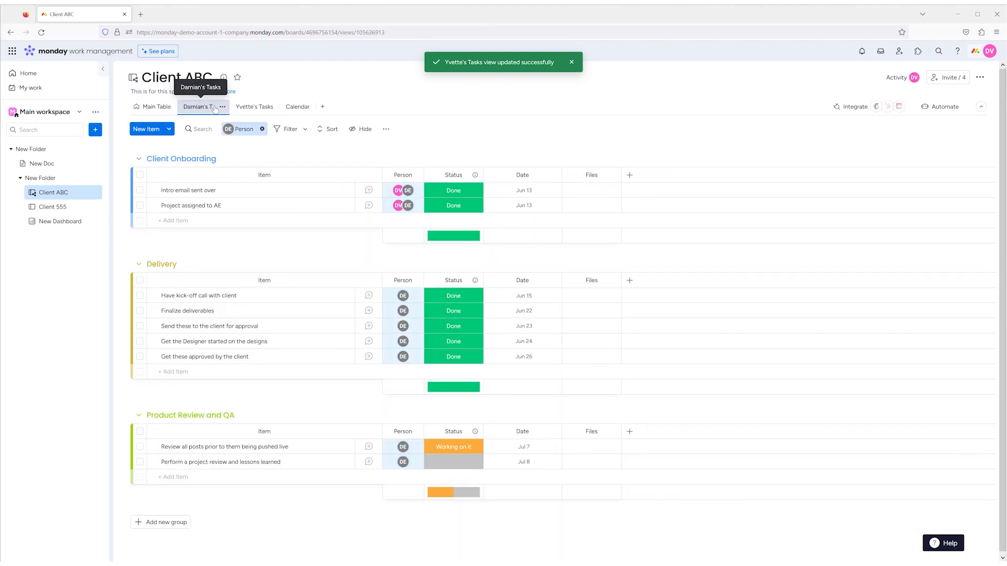
left_click(252, 108)
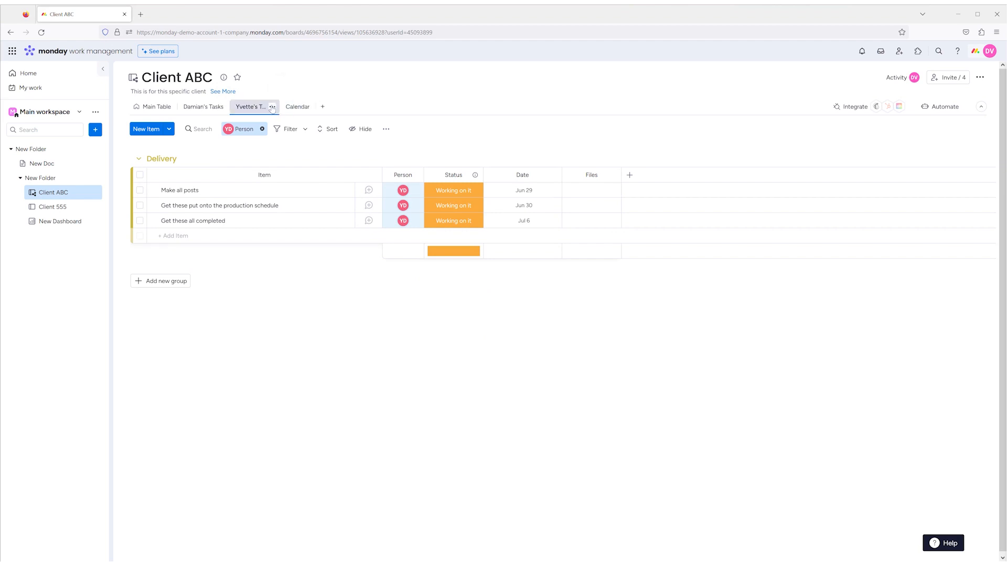
left_click(272, 107)
left_click(296, 124)
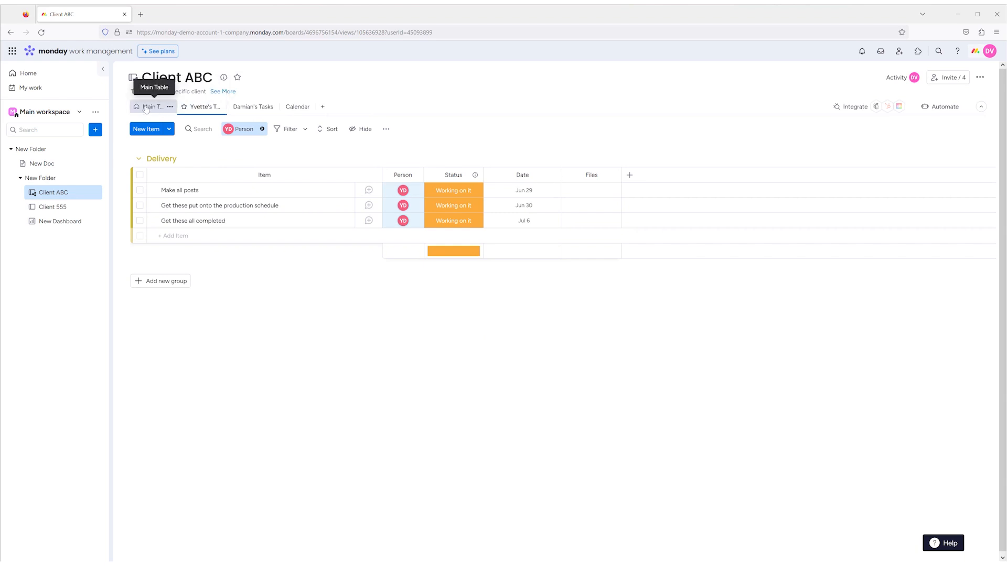
Step: Open the Contract signed item from the Calendar view and read its updates
left_click(297, 107)
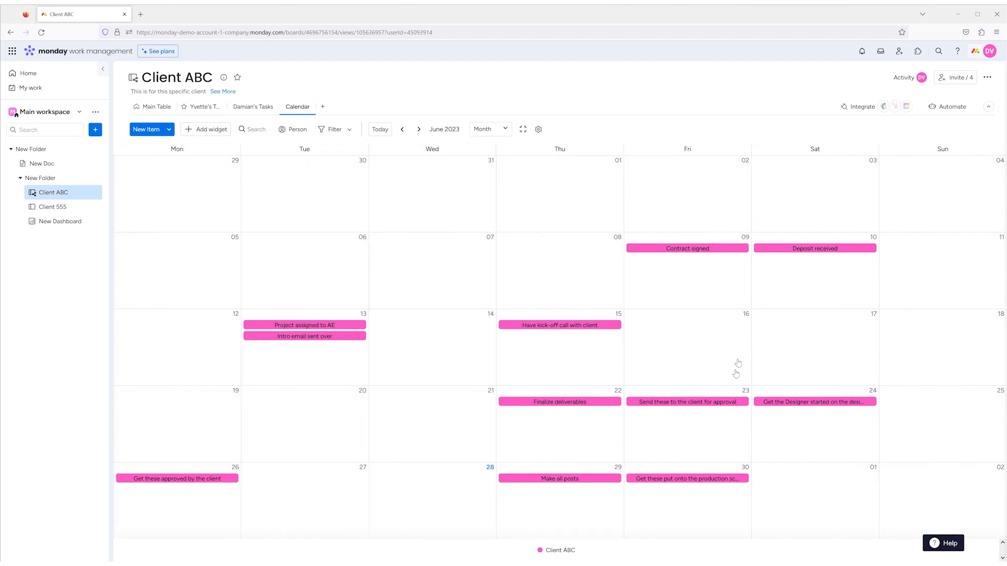
left_click(690, 249)
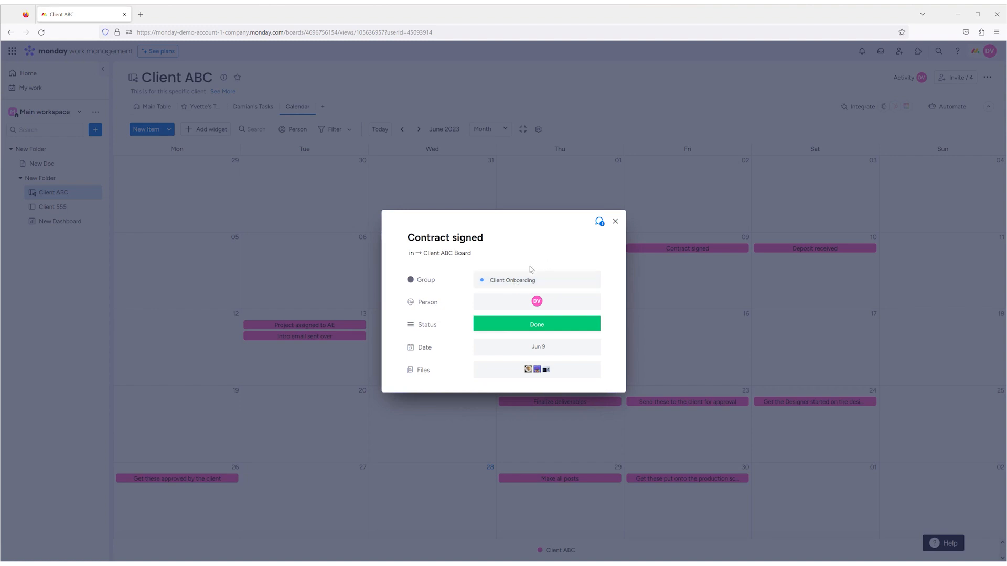
left_click(599, 223)
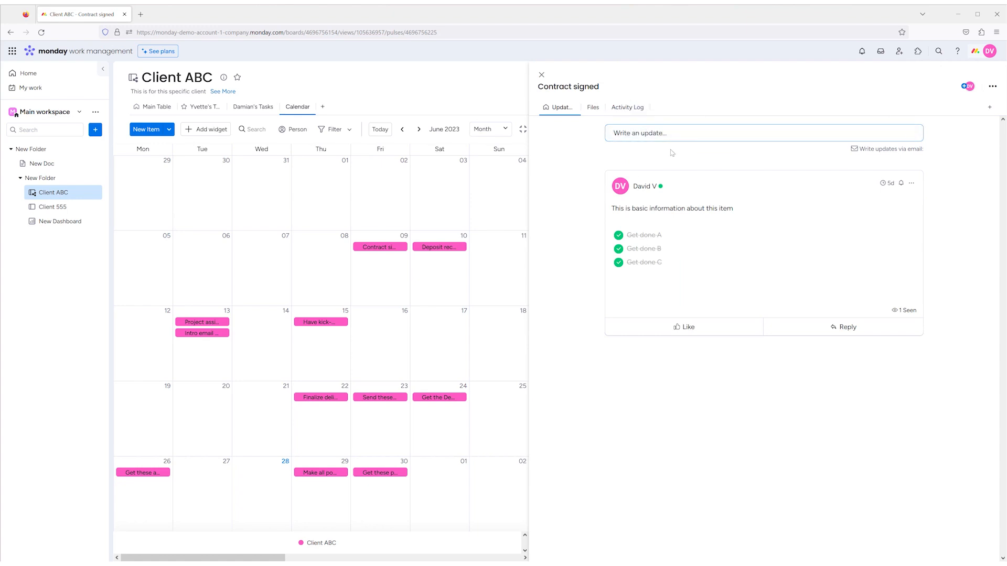
left_click(541, 75)
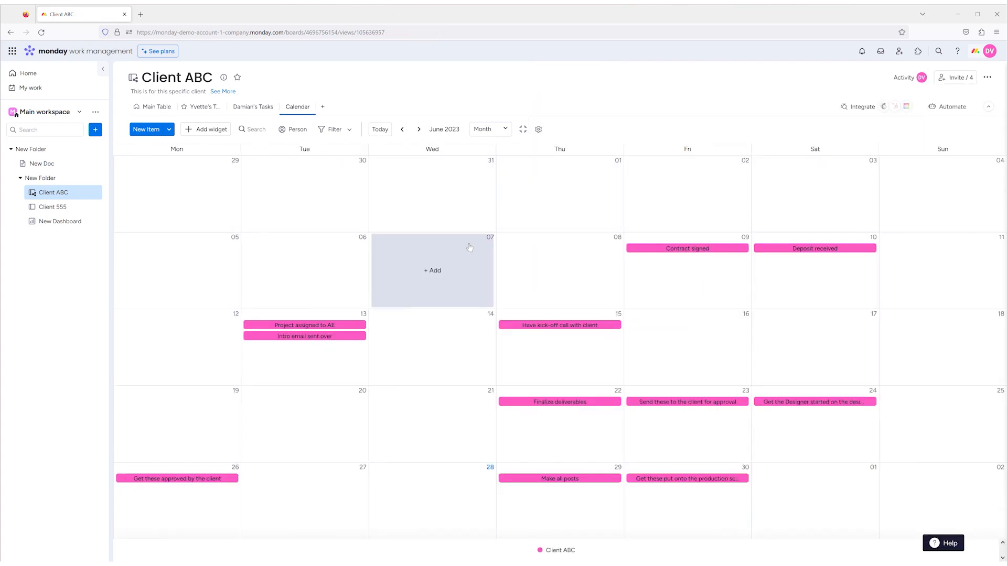
Step: Inspect the status and date fields on the Contract signed item's calendar card
left_click(667, 249)
left_click(537, 326)
left_click(538, 326)
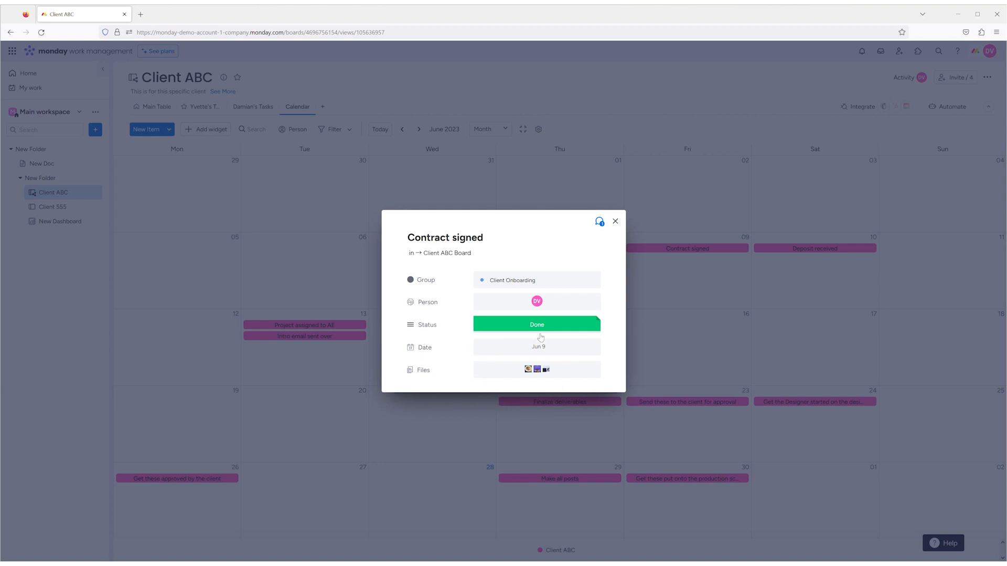
left_click(538, 347)
left_click(613, 237)
left_click(615, 221)
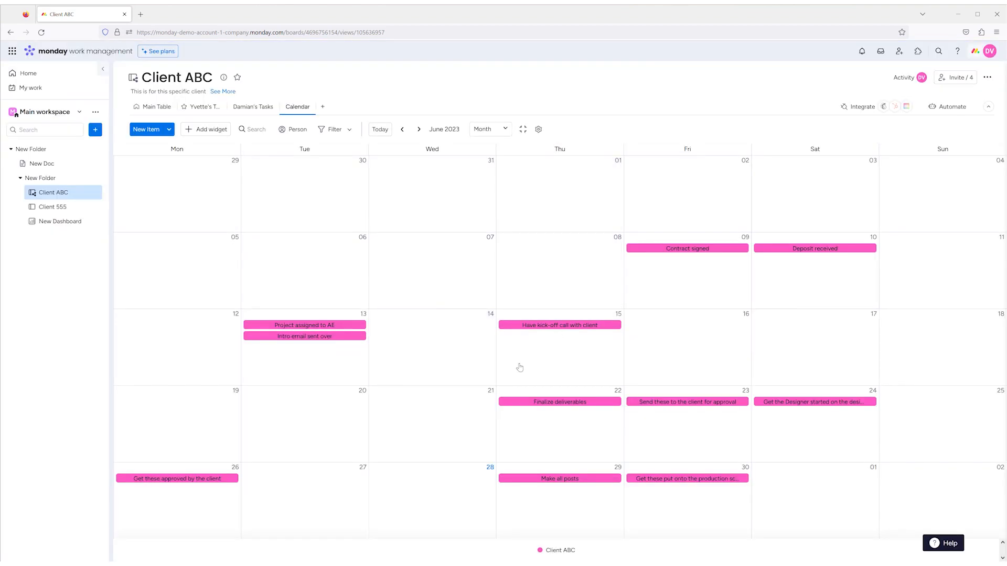
left_click(559, 360)
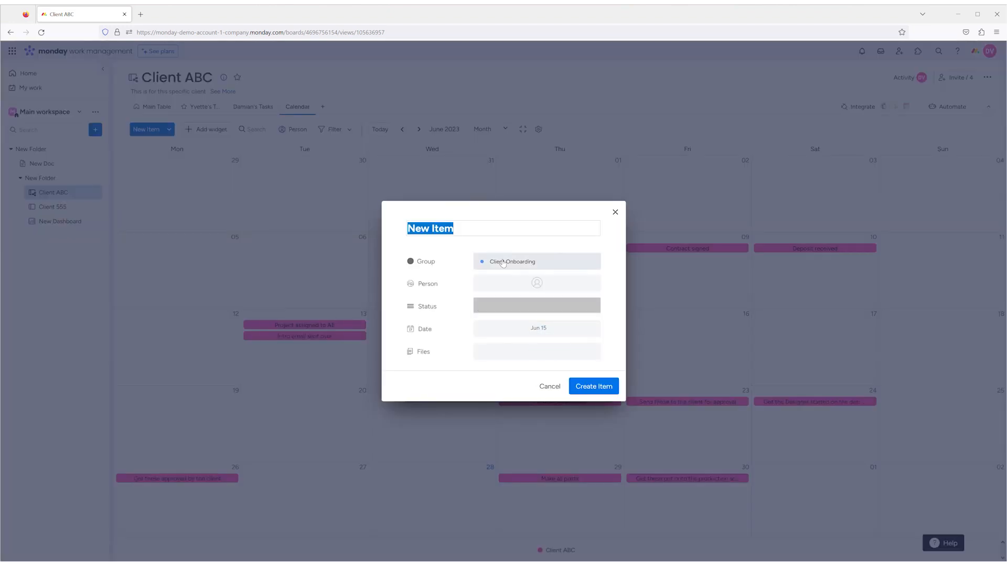
left_click(502, 262)
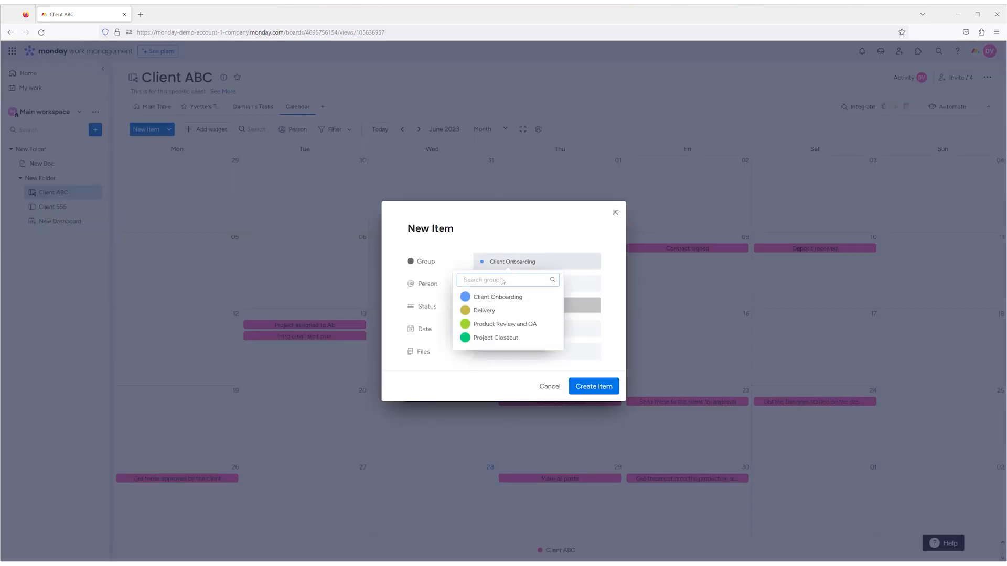
left_click(480, 261)
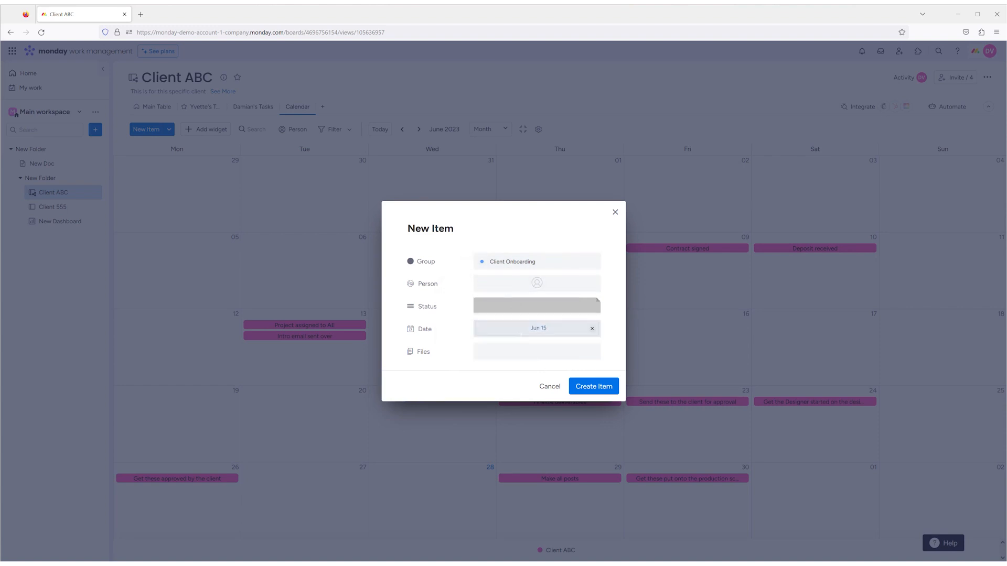
left_click(615, 213)
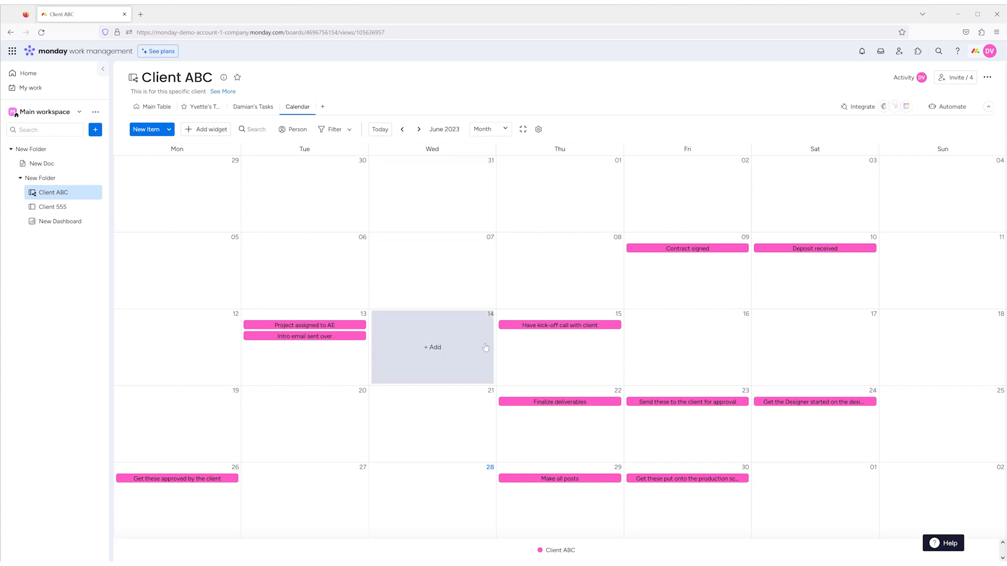
Step: Start a board automation from the notification template "When status changes to something notify someone", triggered when Status changes to Done
left_click(148, 112)
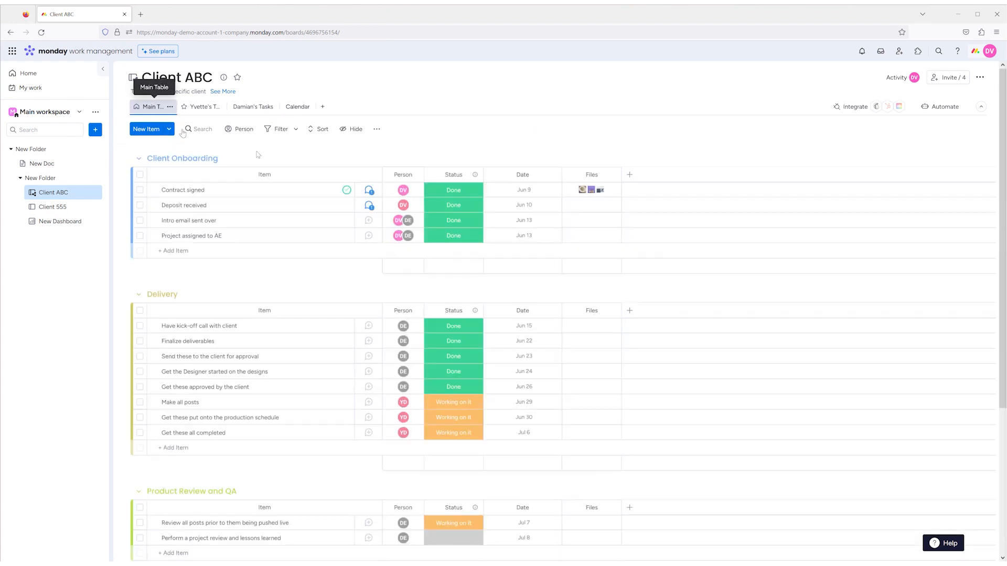
left_click(938, 107)
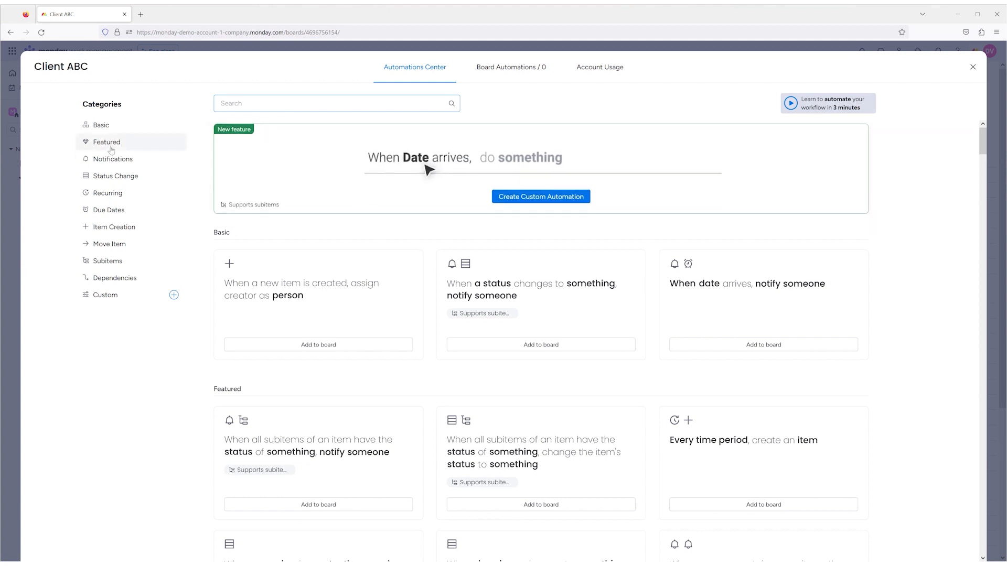
left_click(122, 163)
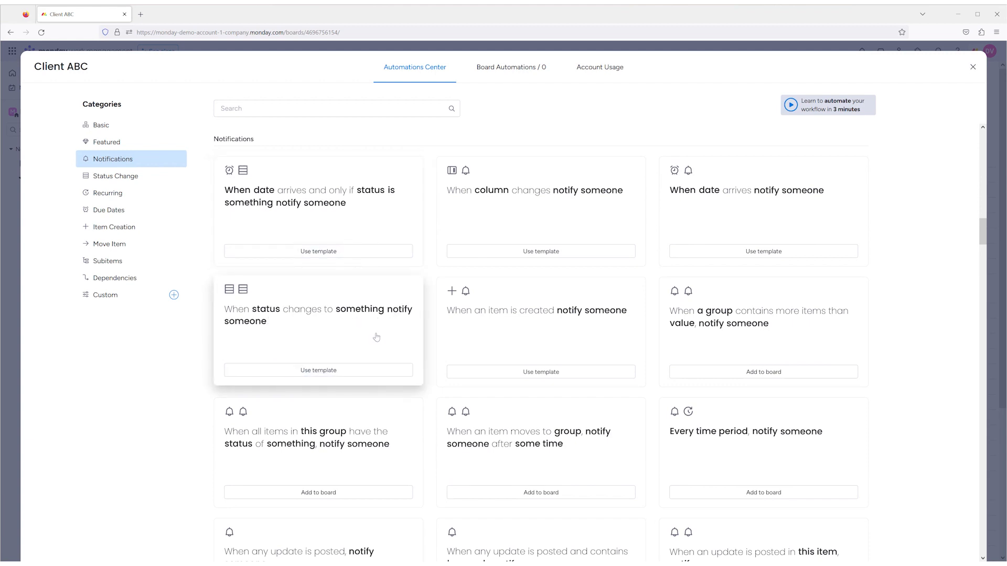
left_click(334, 371)
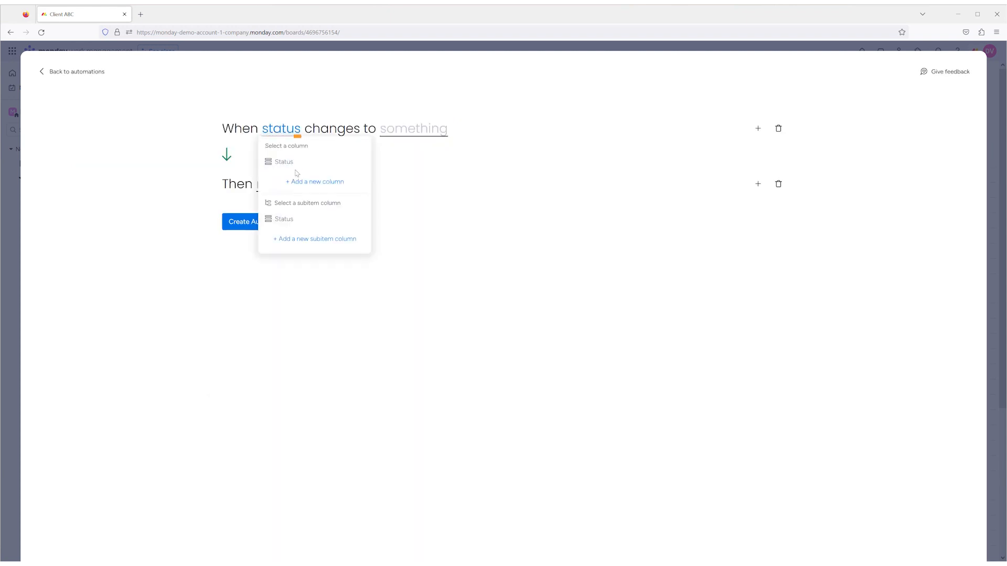
left_click(297, 165)
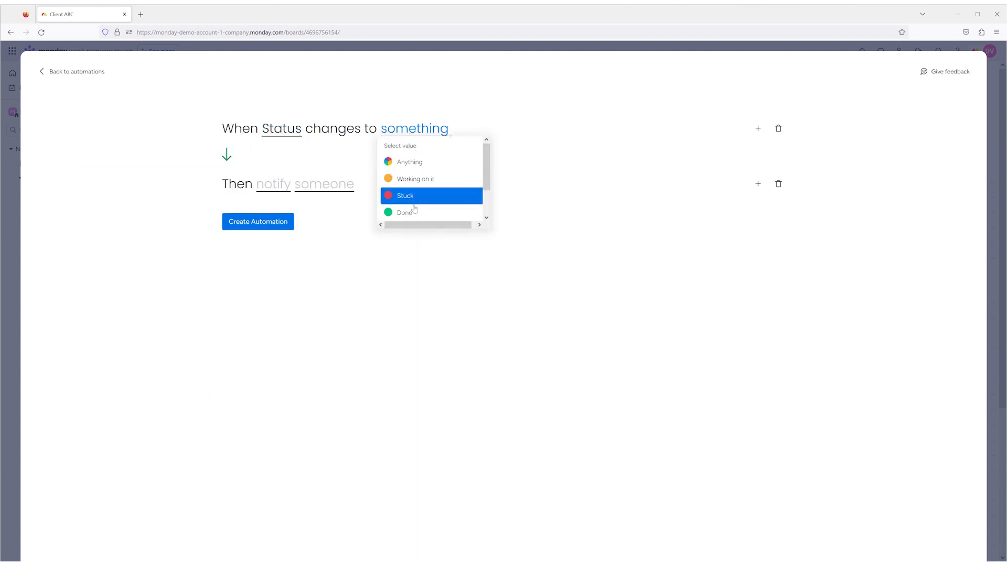
left_click(414, 212)
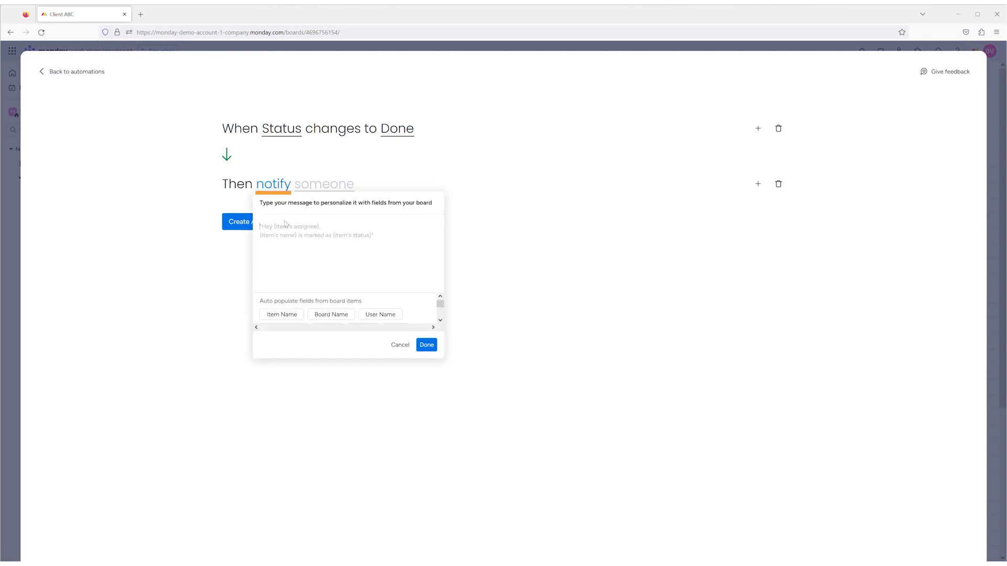
Step: Set the notification message to "This is done!" with team member DE as recipient, and create the automation
type("This is done!")
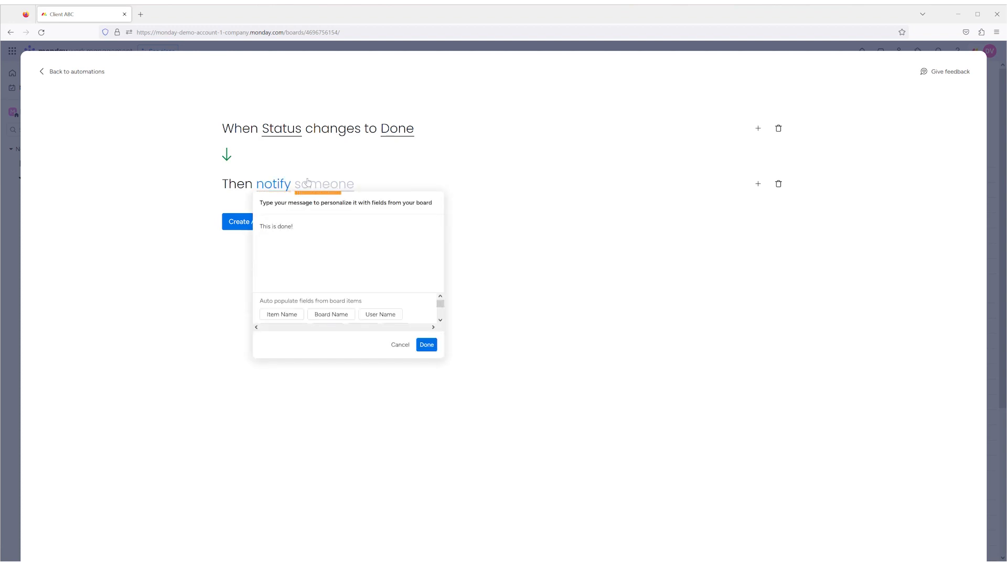
left_click(307, 183)
left_click(329, 236)
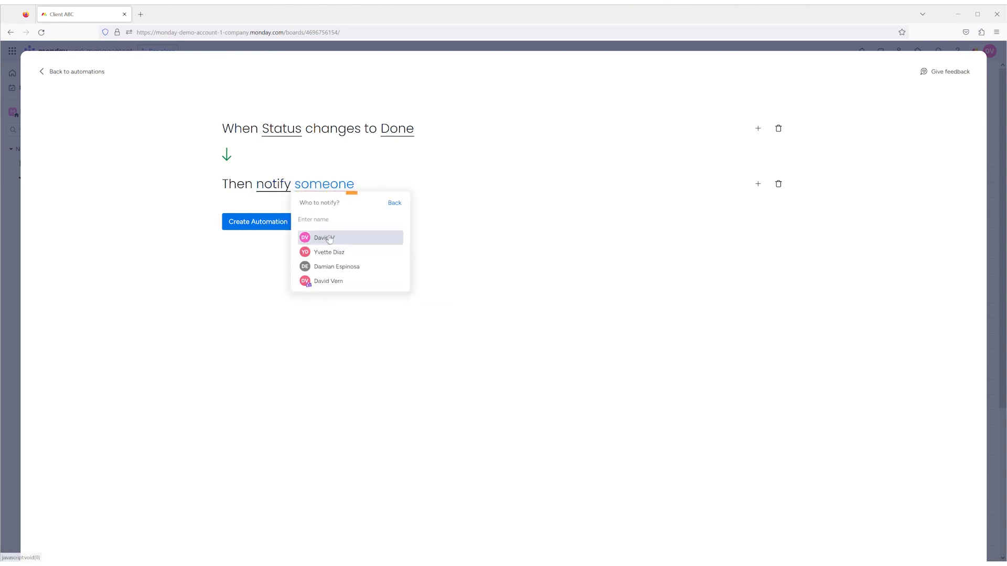
left_click(342, 267)
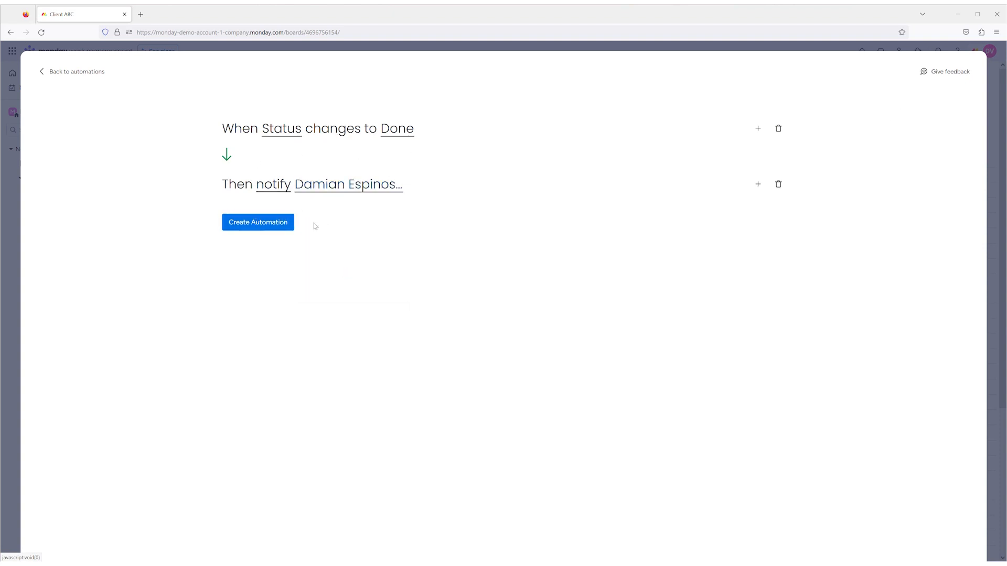
left_click(264, 226)
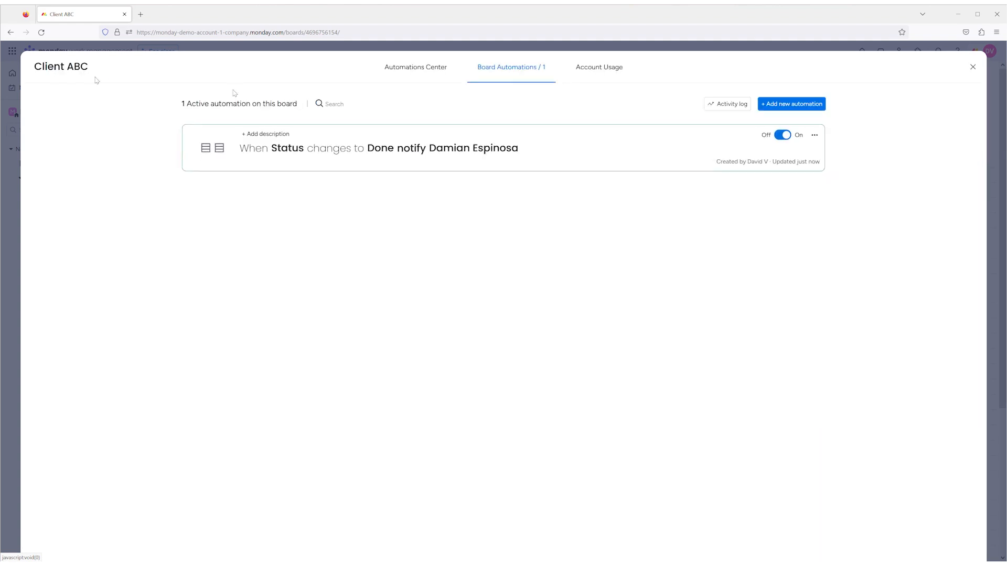
left_click(807, 104)
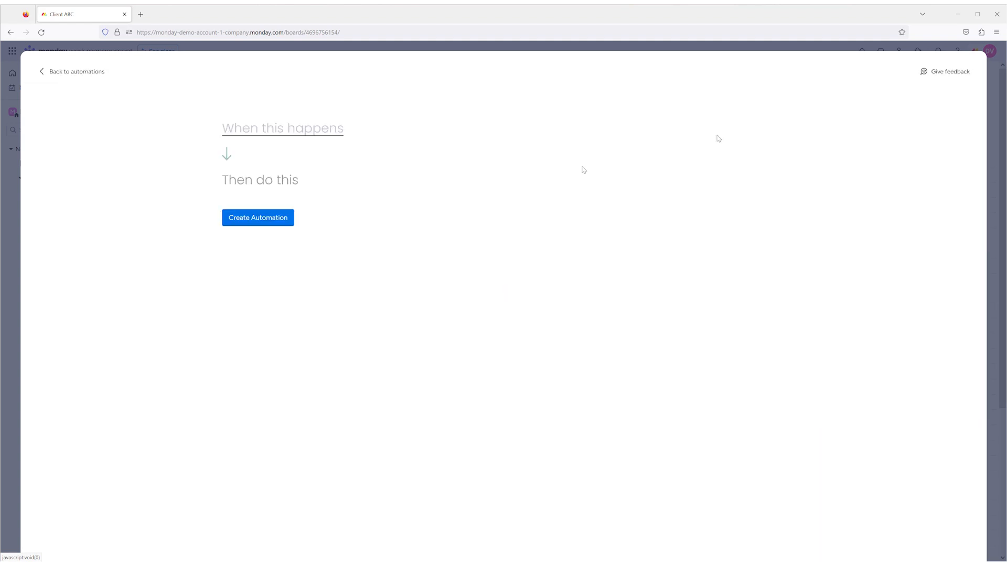
left_click(271, 131)
left_click(44, 71)
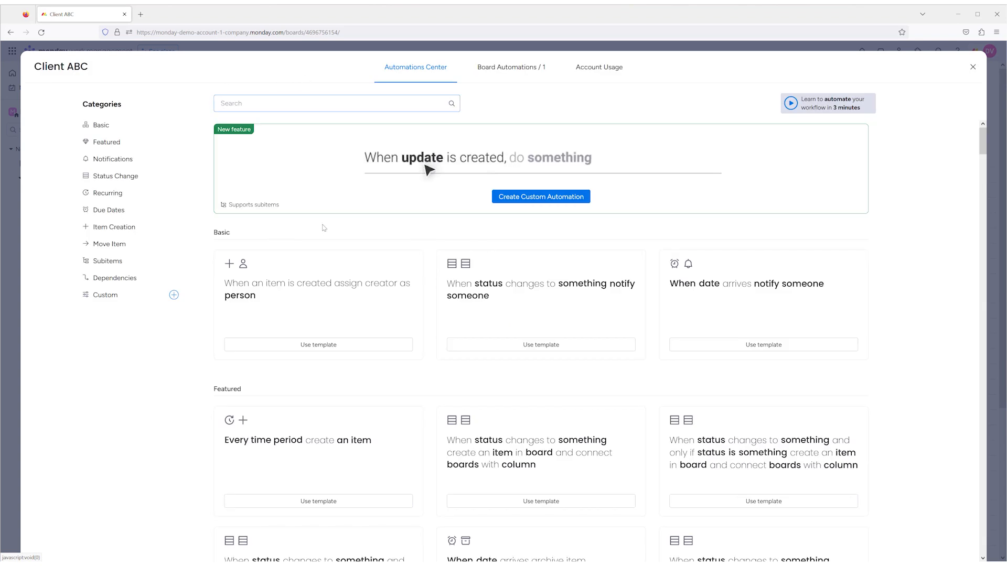
Step: Start an automation from the due-date template "When date arrives and only if status is something notify someone", using the item Date column
left_click(103, 210)
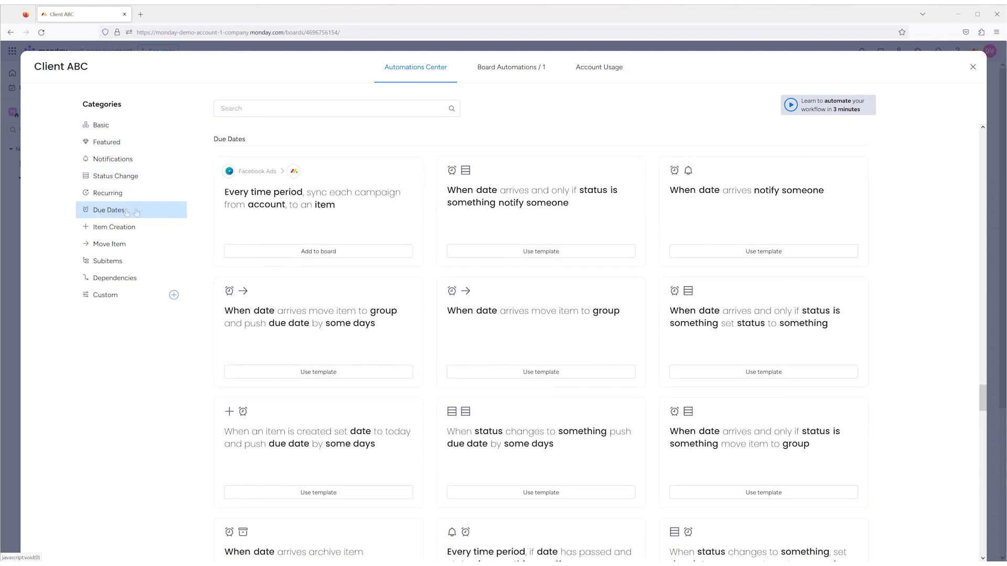
left_click(561, 252)
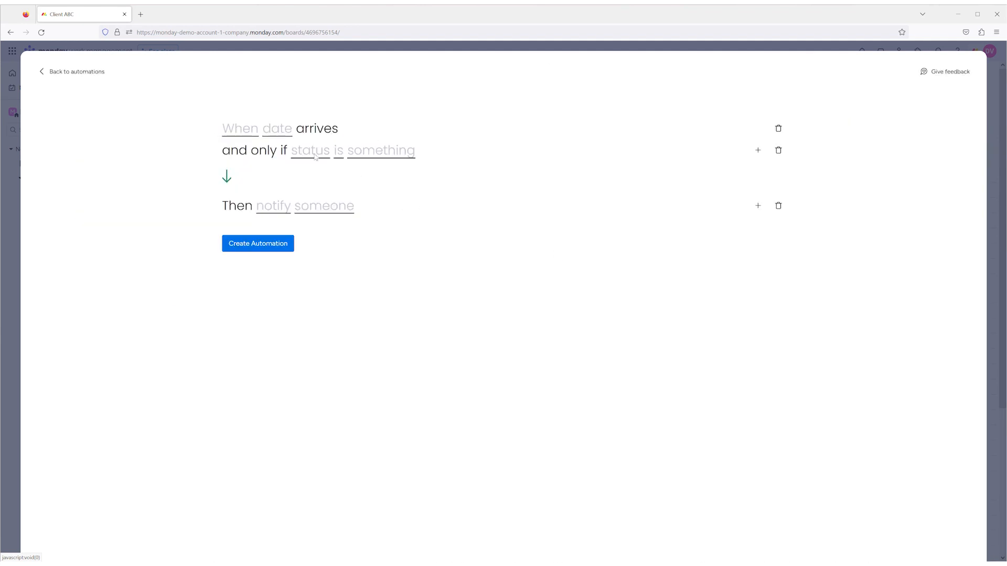
left_click(229, 129)
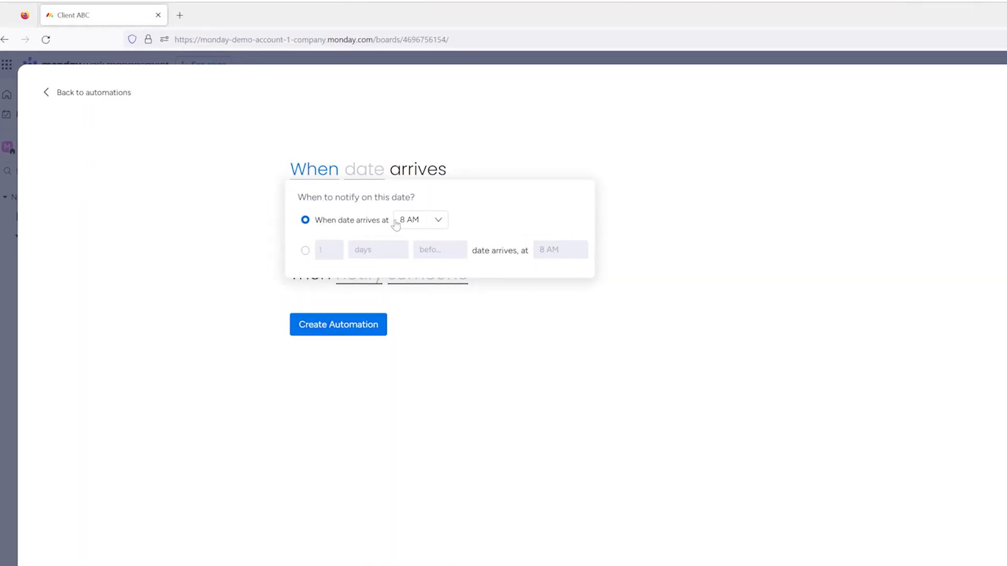
left_click(326, 172)
left_click(431, 318)
left_click(480, 167)
left_click(365, 169)
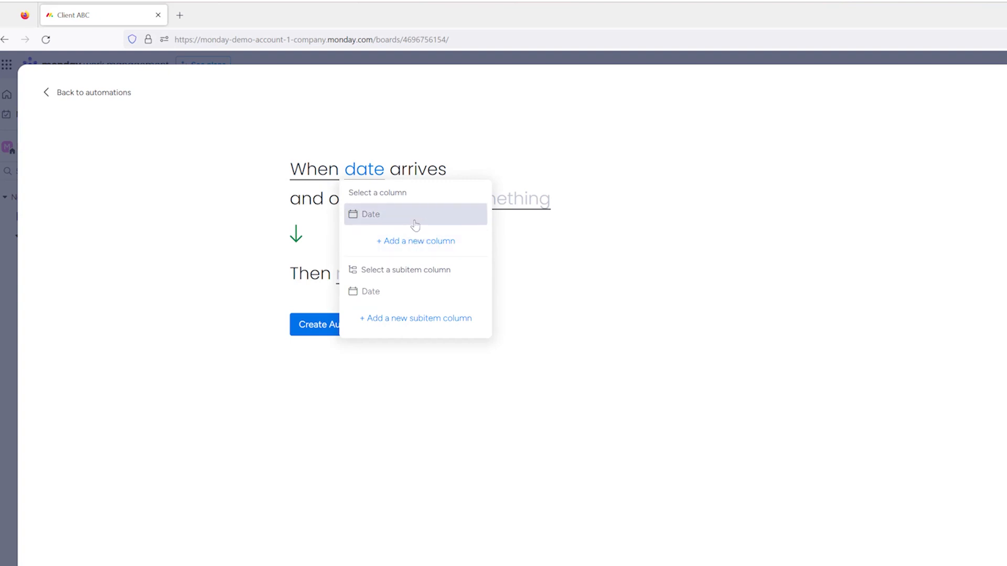
left_click(414, 218)
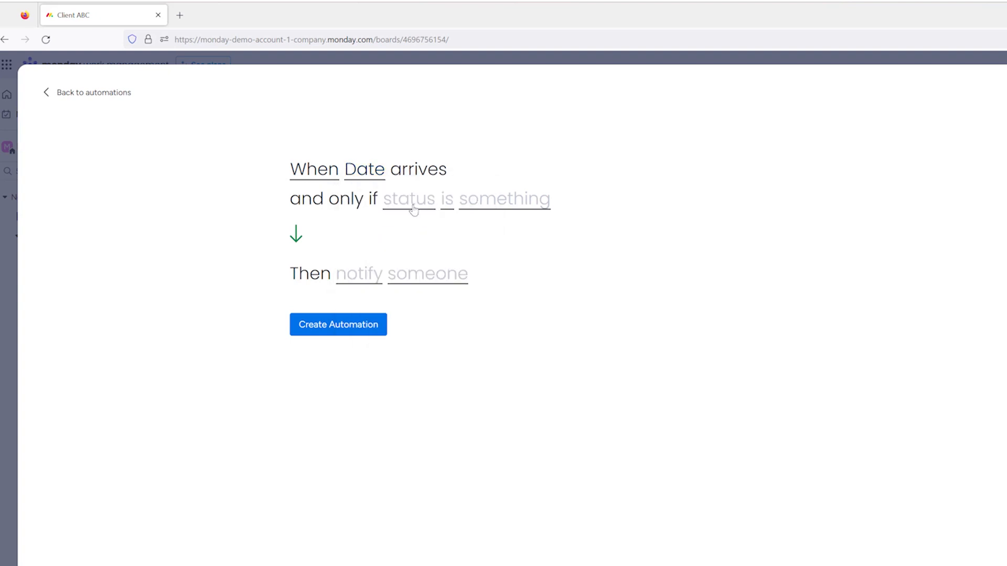
Step: Set the due-date automation's condition so that the item Status column is not Done
left_click(408, 200)
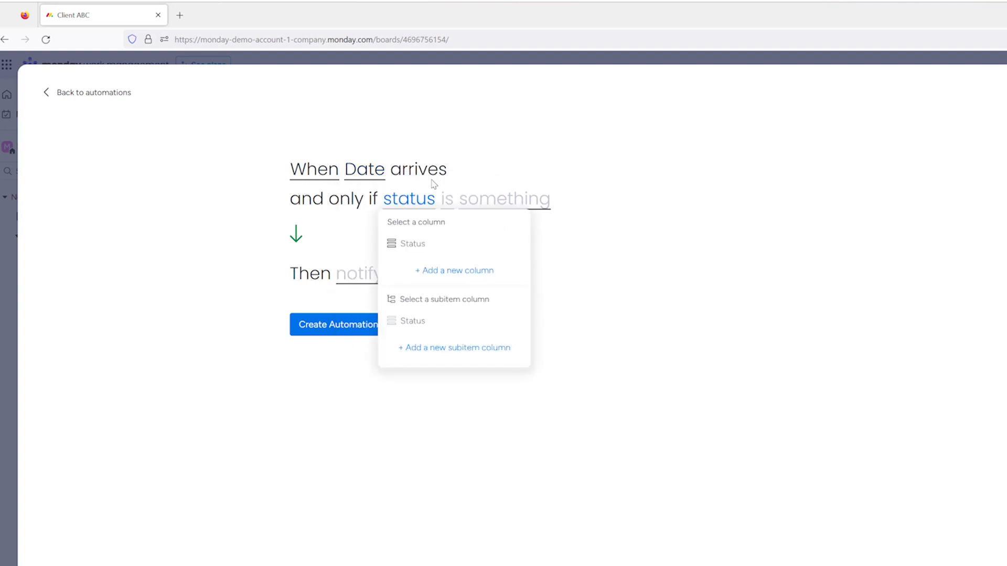
left_click(406, 240)
left_click(452, 207)
left_click(459, 225)
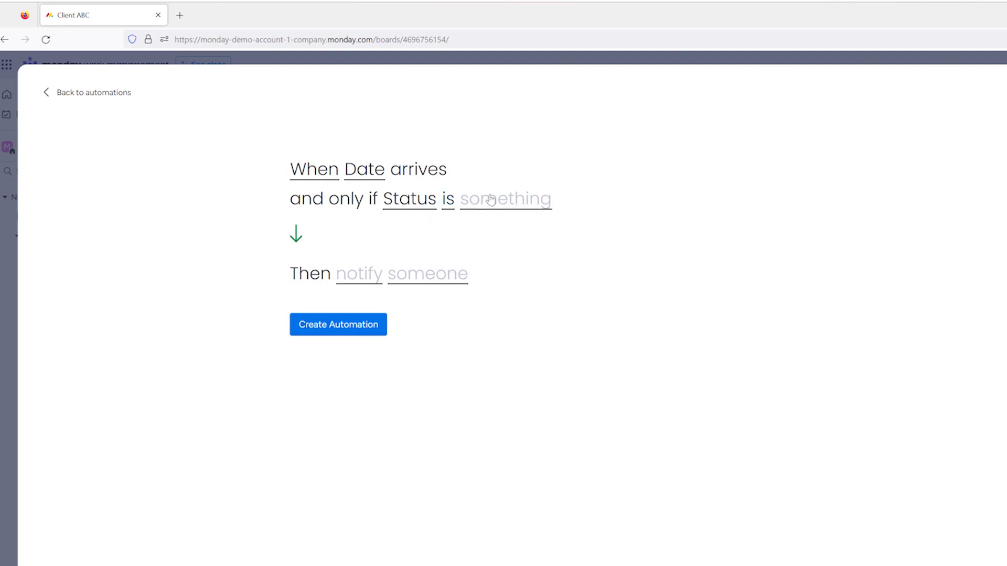
left_click(489, 199)
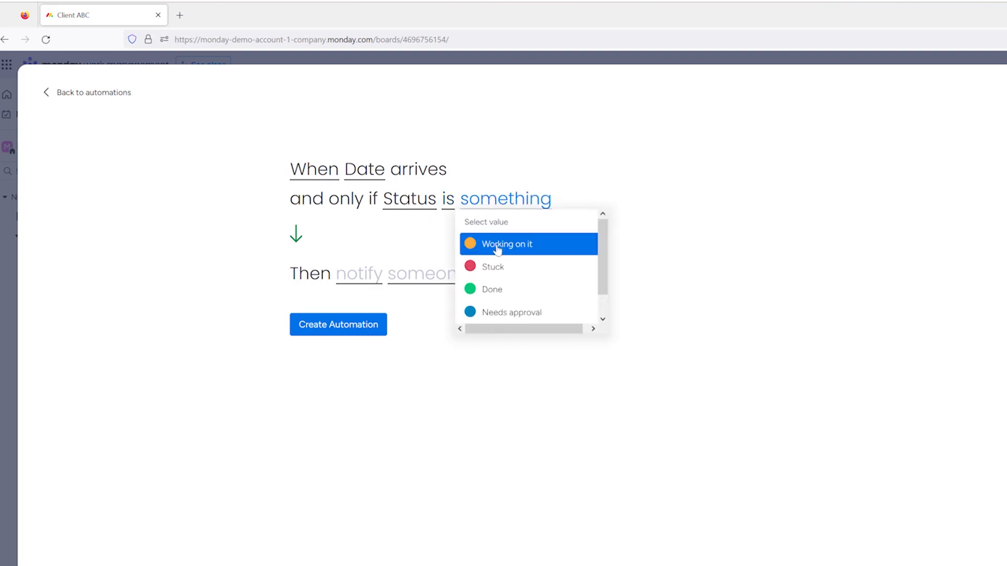
left_click(448, 203)
left_click(457, 247)
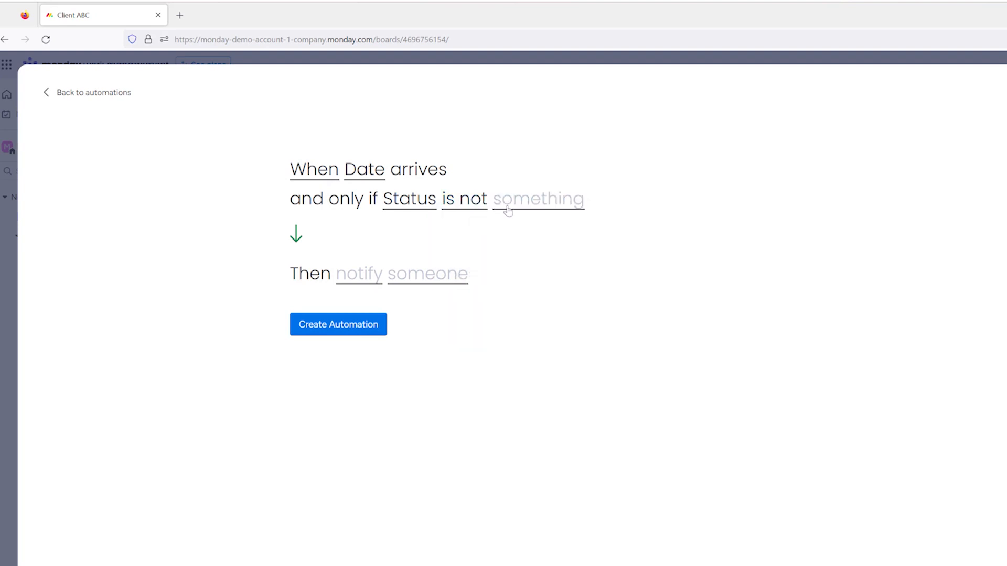
left_click(506, 205)
left_click(519, 288)
Step: Set the due-date automation's notification message to "Hey, this is not done!"
left_click(369, 279)
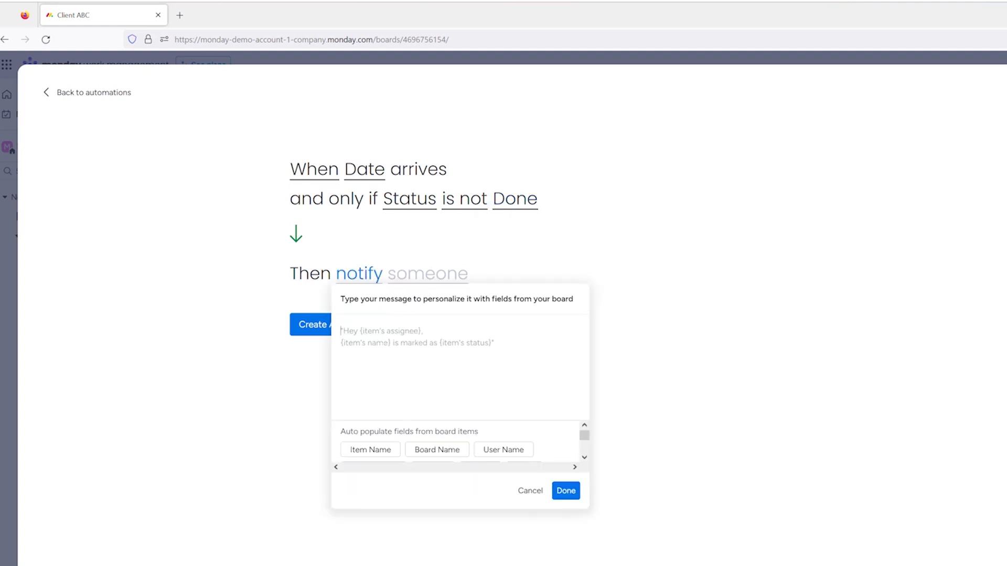
type("Hey")
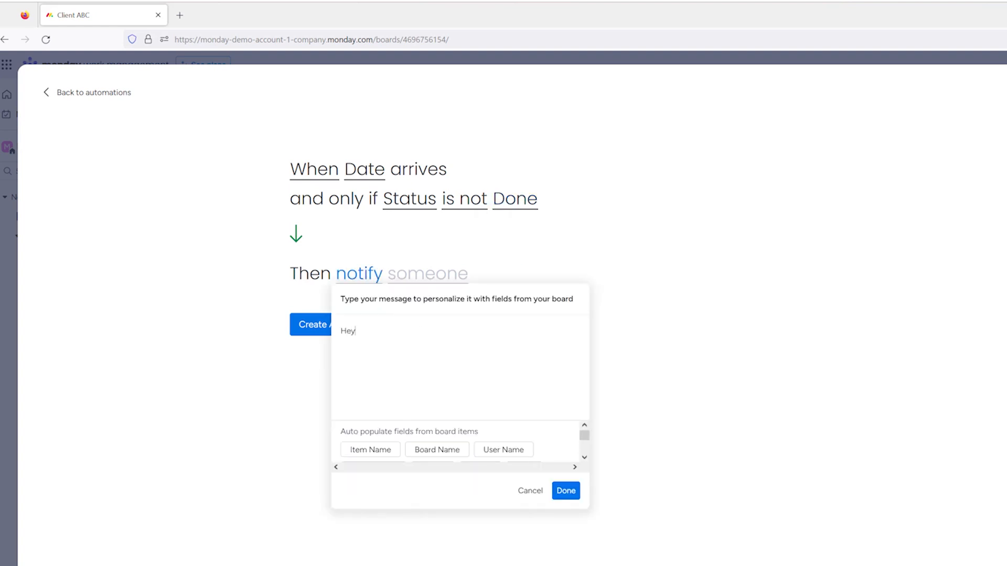
type(", this is not done!")
left_click(566, 491)
Step: Make the Person column the notification recipient, create the due-date automation, and return to the board
left_click(426, 277)
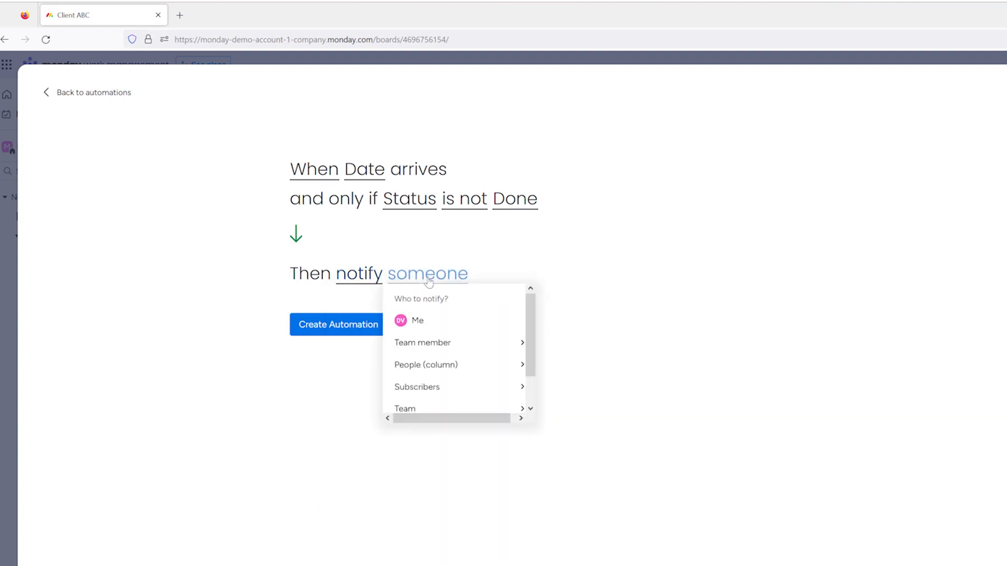
left_click(426, 344)
left_click(525, 298)
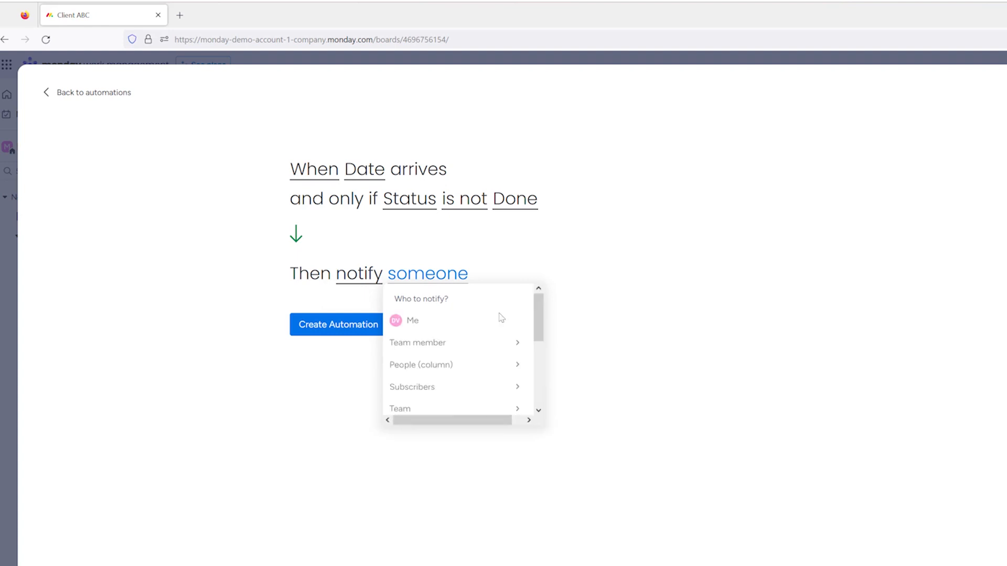
left_click(420, 364)
left_click(426, 322)
left_click(358, 332)
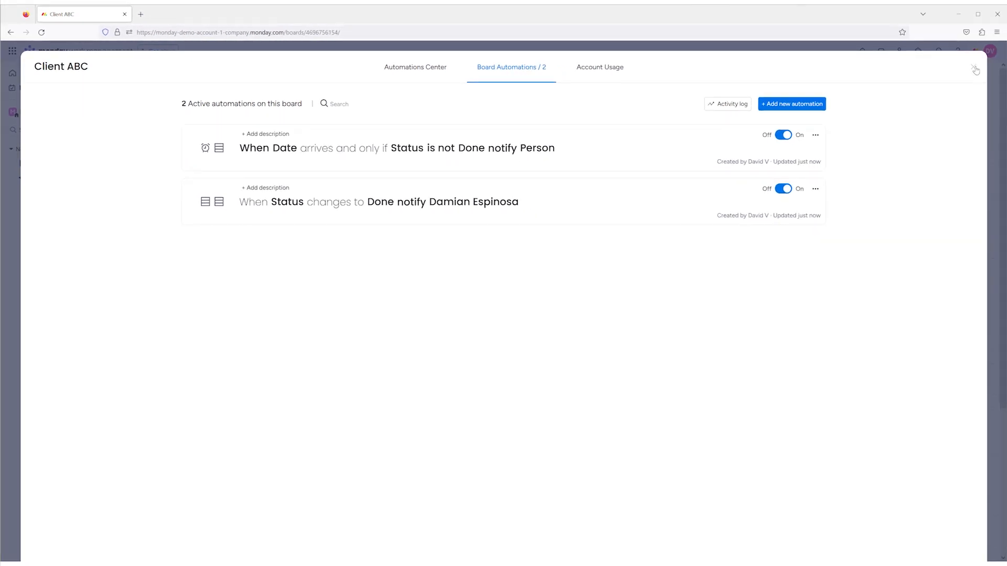
left_click(973, 69)
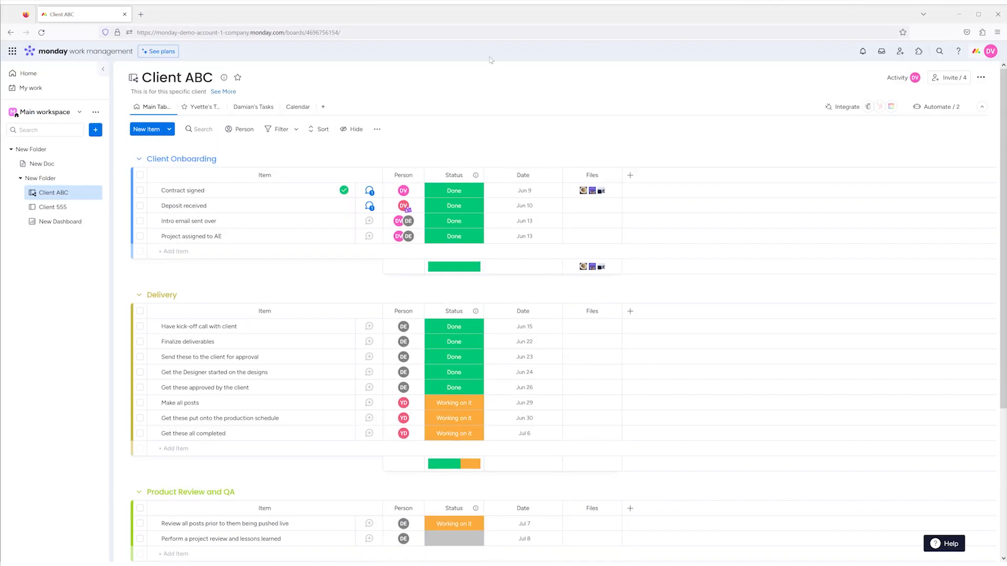
Step: Add a Chart view to the board and enlarge its chart widget to nearly half the view's width
left_click(323, 107)
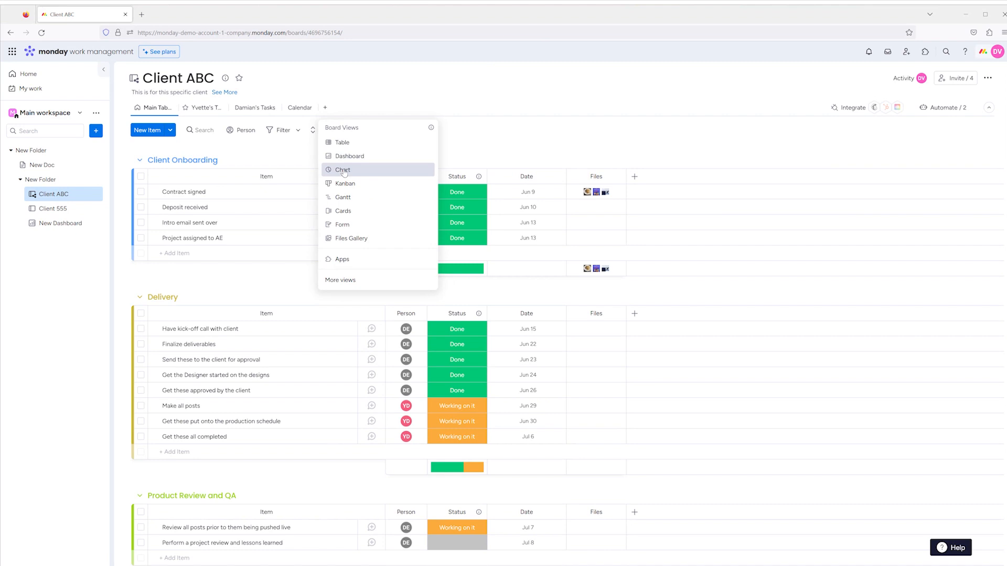
left_click(343, 170)
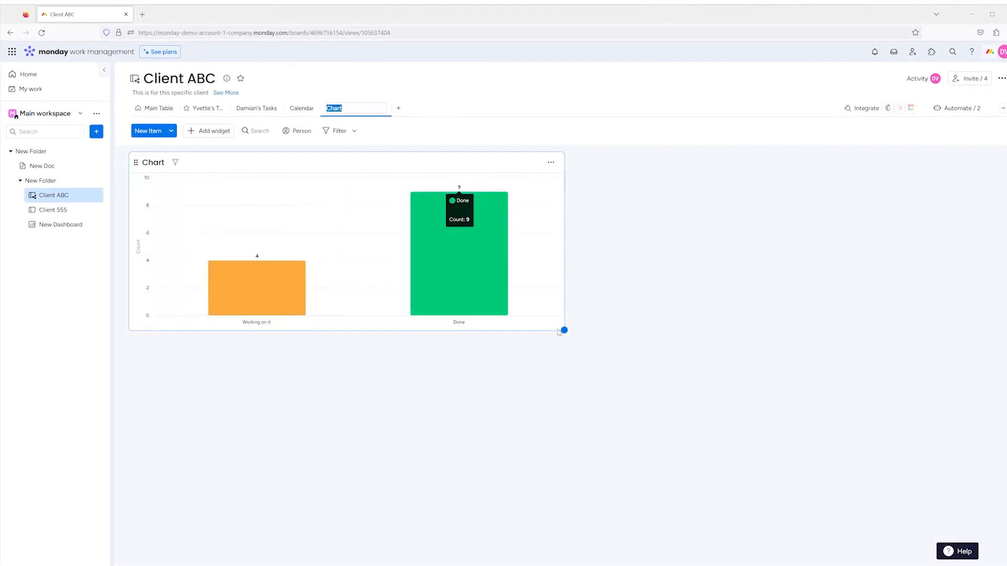
left_click_drag(564, 330, 682, 456)
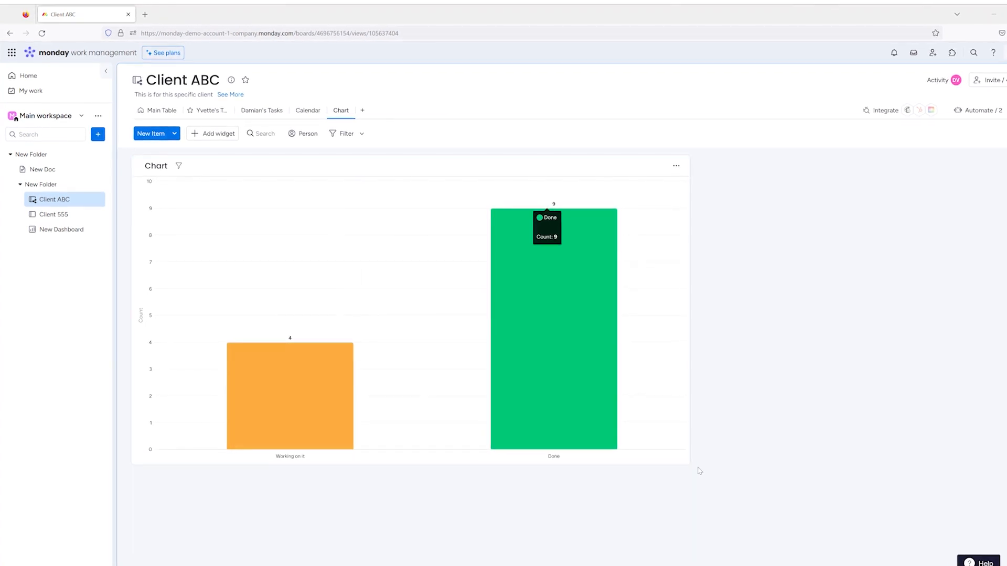
left_click_drag(688, 463, 501, 402)
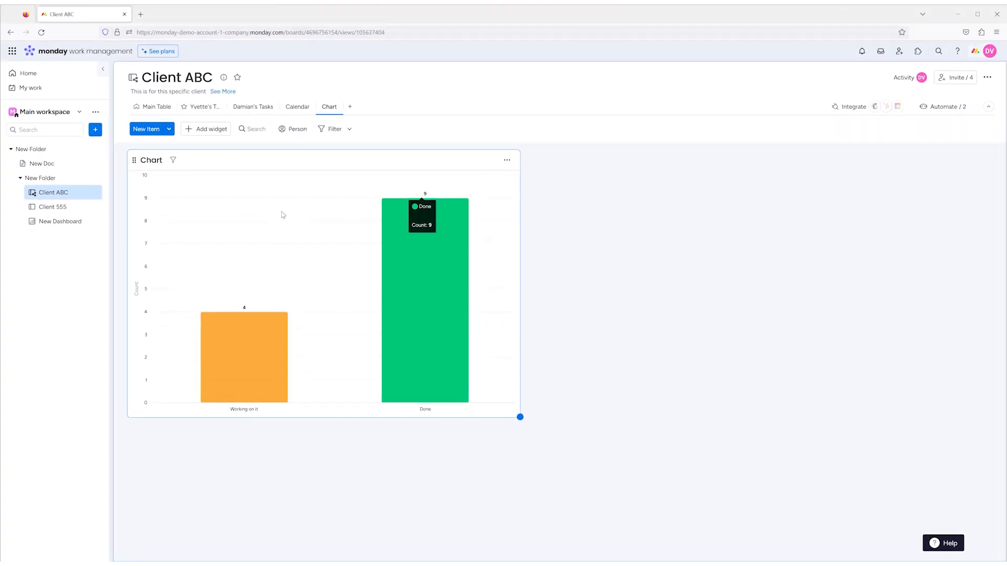
Step: Add a second Chart widget and resize it to match the first chart's height
left_click(205, 131)
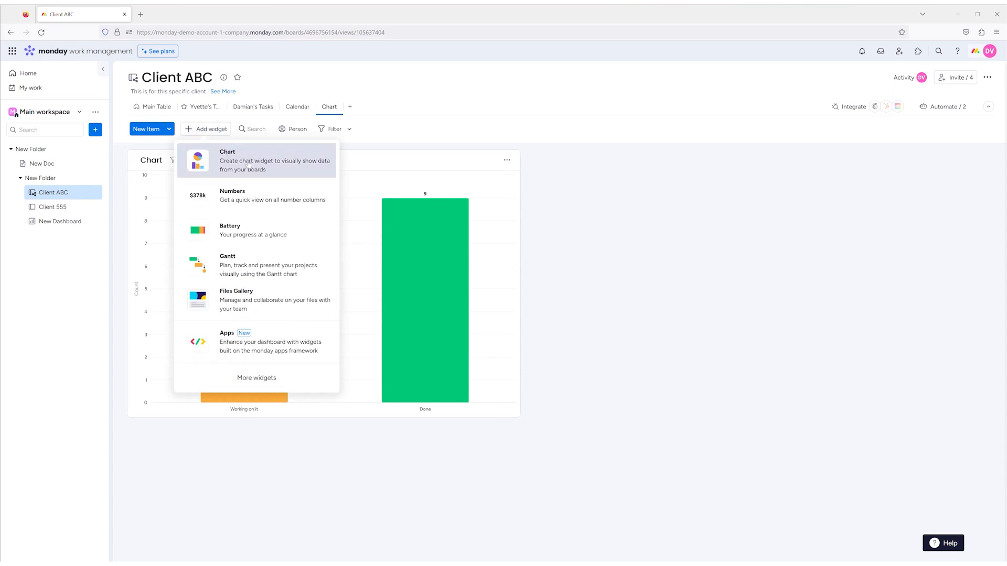
left_click(248, 163)
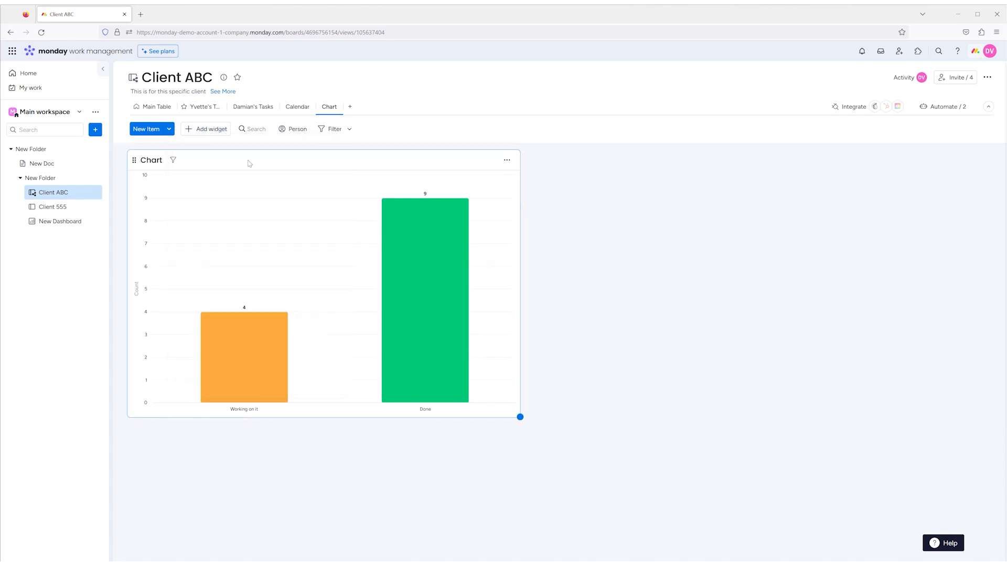
left_click_drag(957, 326, 952, 416)
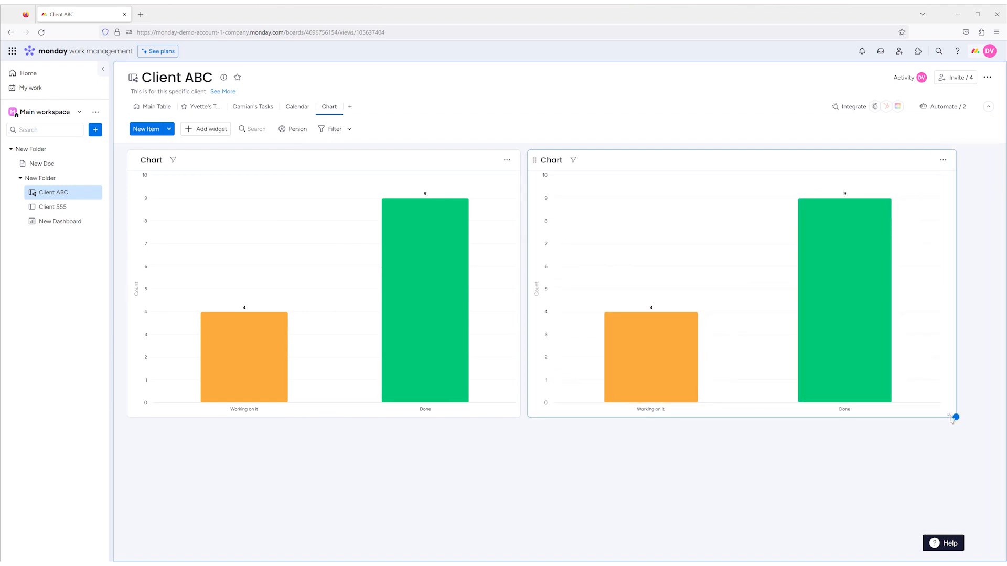
Step: Set the second chart's X axis for Client ABC to the Person column
left_click(943, 160)
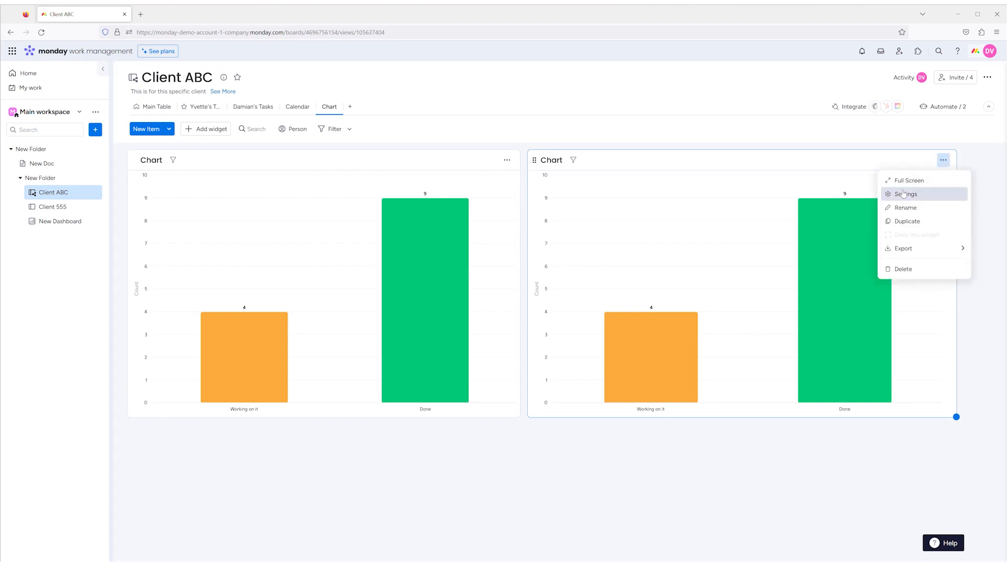
left_click(906, 195)
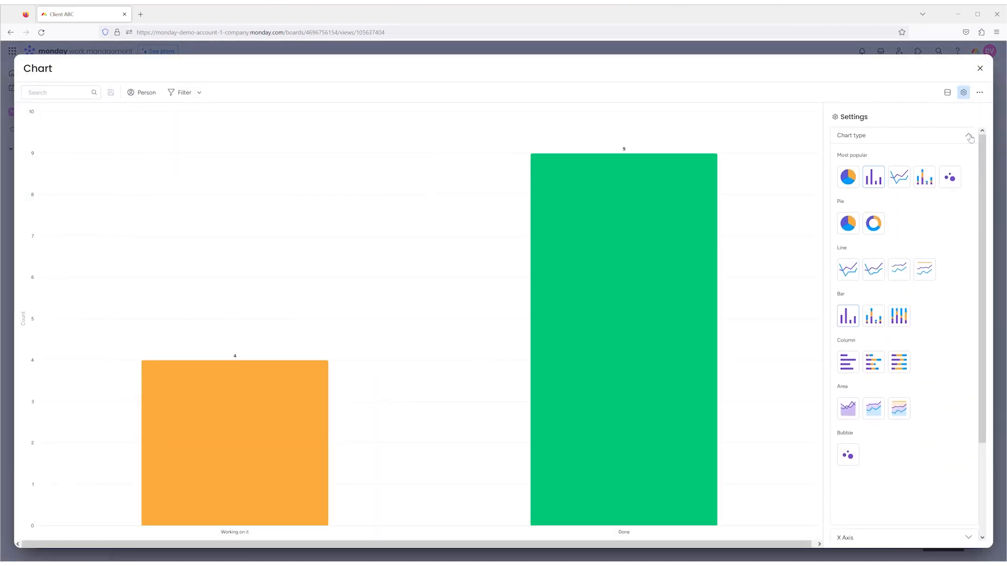
left_click(968, 138)
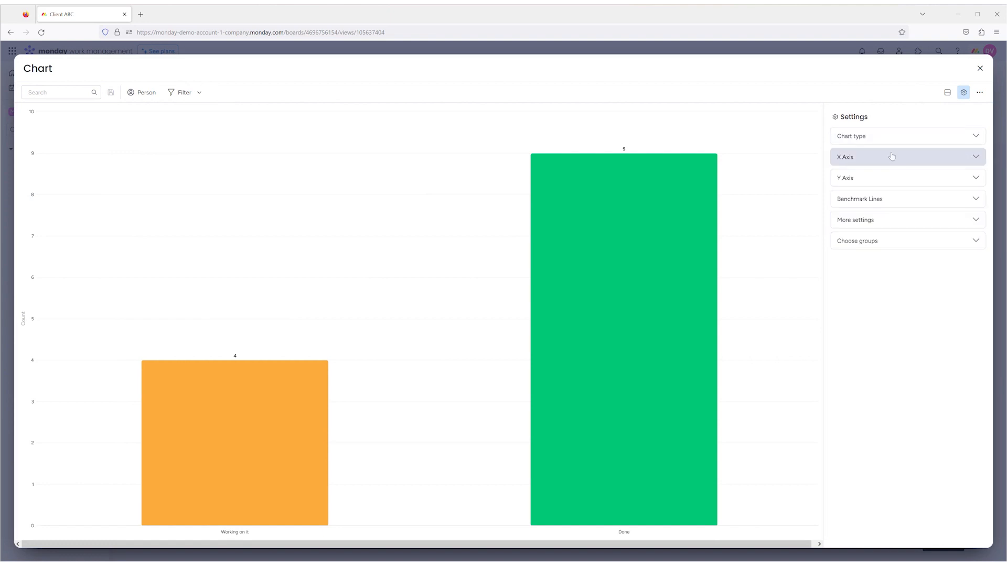
left_click(975, 158)
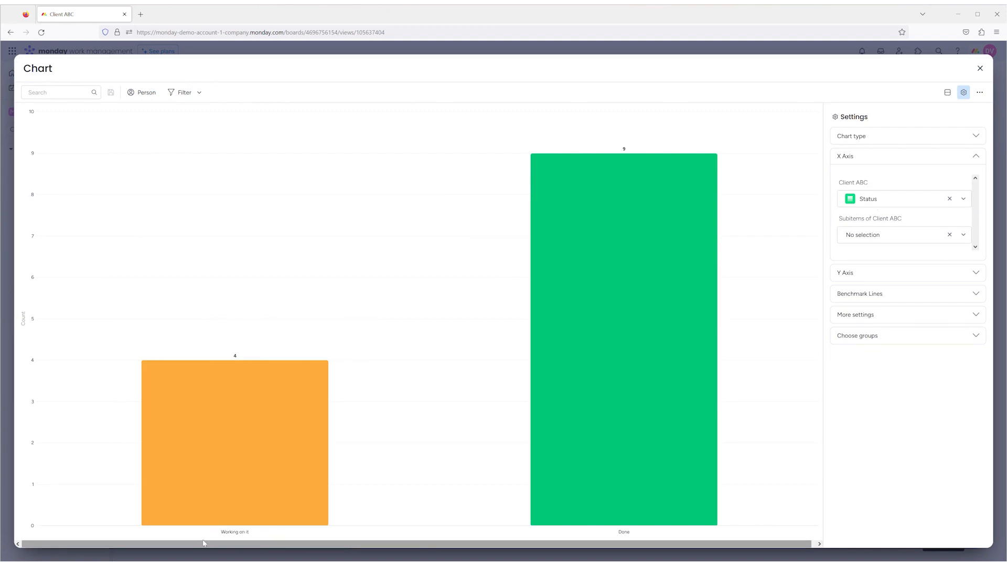
left_click(886, 201)
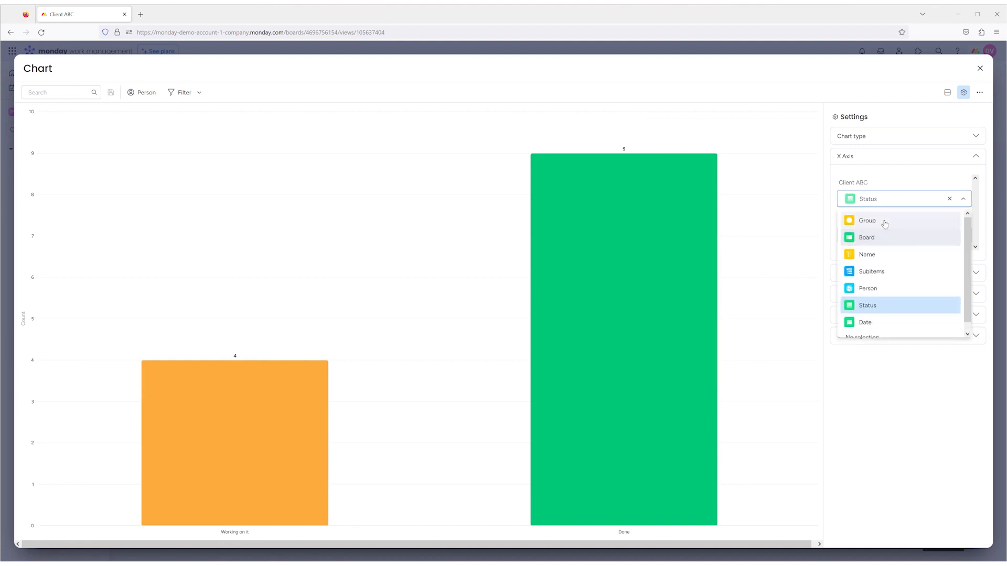
left_click(864, 287)
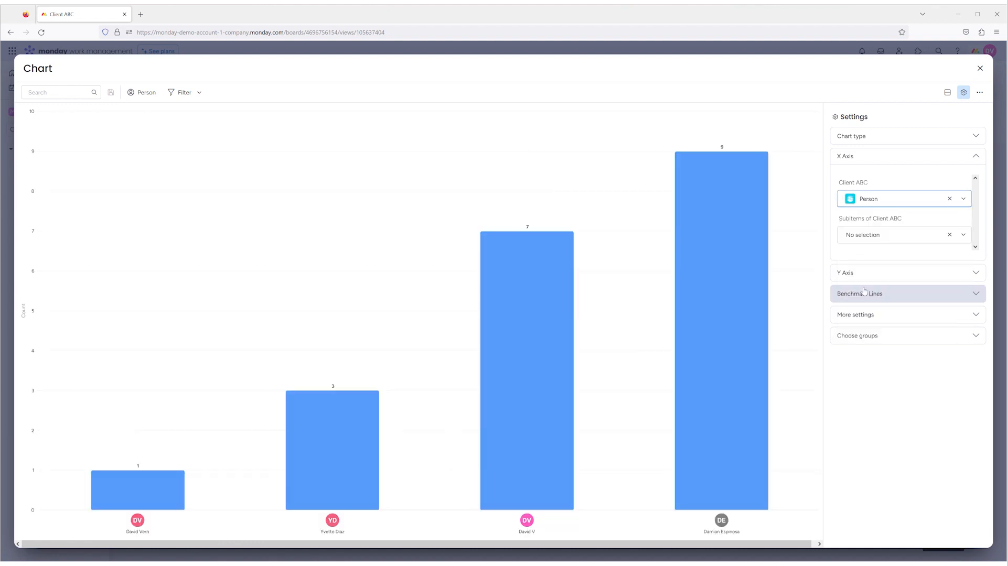
Step: Toggle the Y axis Count items option for Client ABC off and back on
left_click(900, 273)
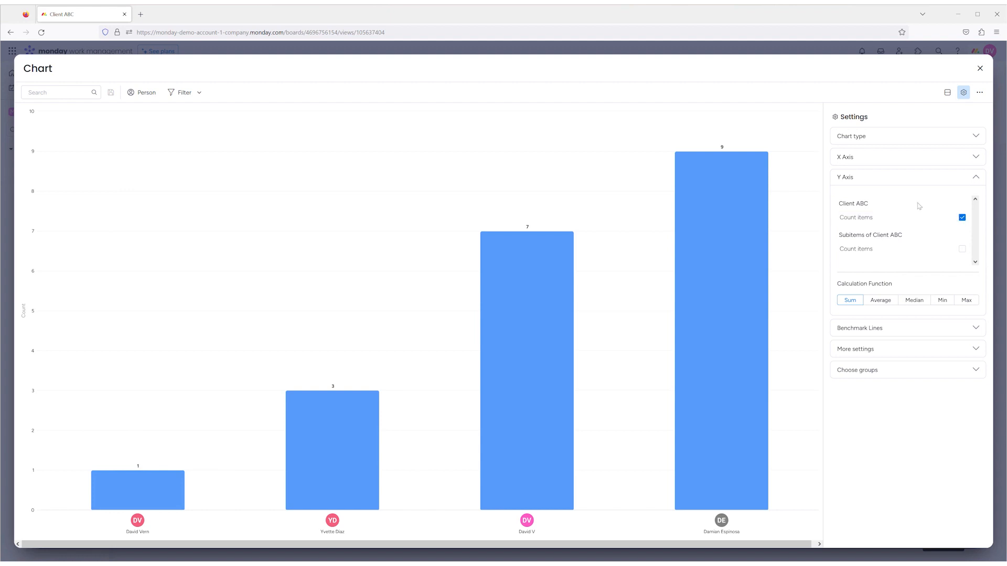
left_click(962, 218)
left_click(962, 218)
Step: Filter the person chart by the statuses Working on it, Stuck, Needs approval, Rejected and Blank
left_click(185, 93)
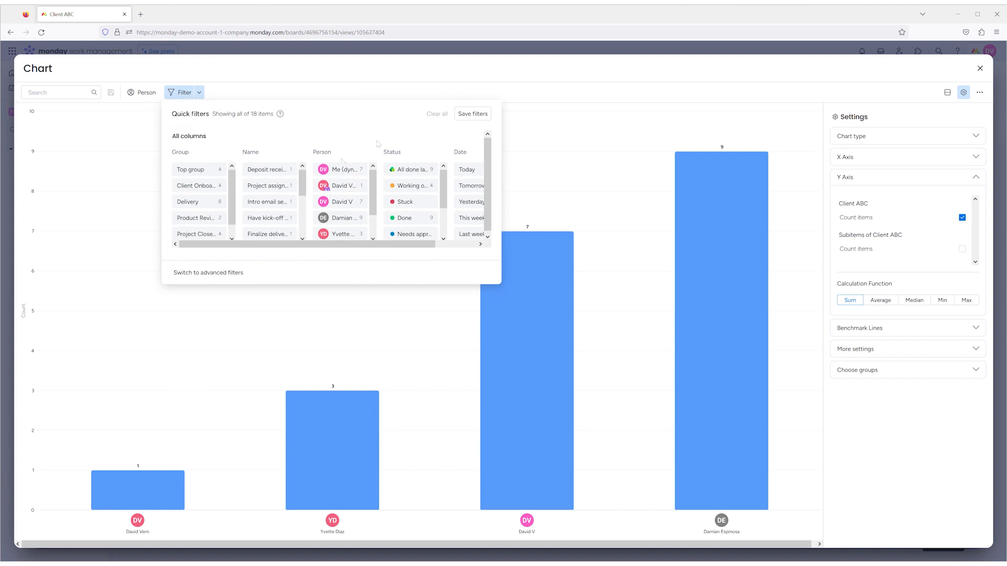
left_click_drag(388, 248, 429, 248)
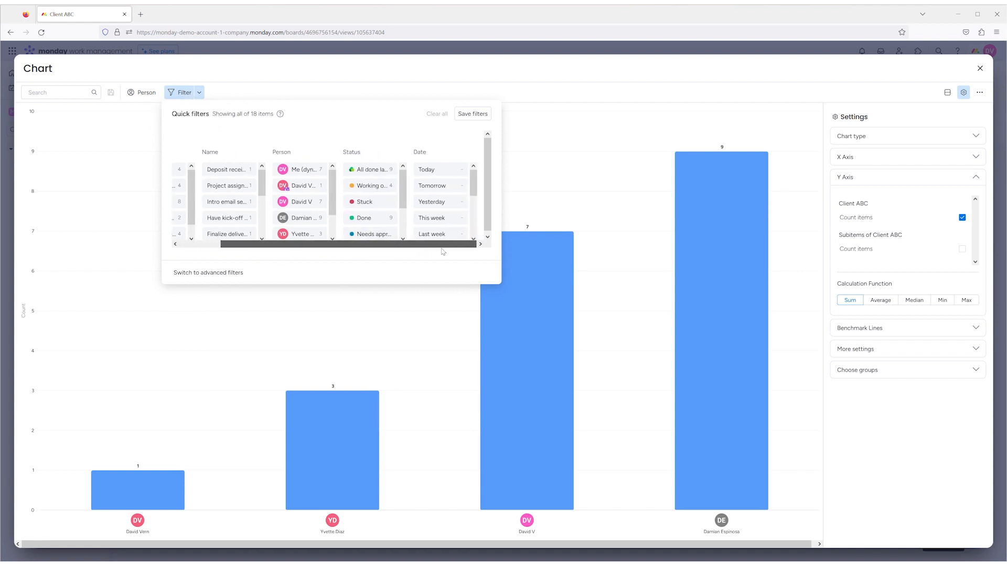
left_click(375, 186)
left_click_drag(397, 246, 460, 247)
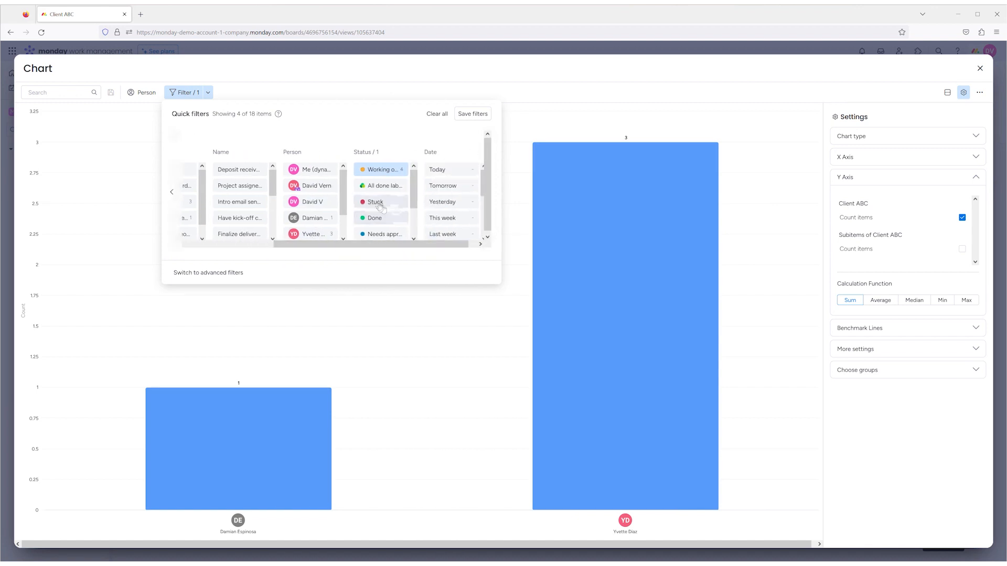
left_click(380, 202)
left_click(387, 234)
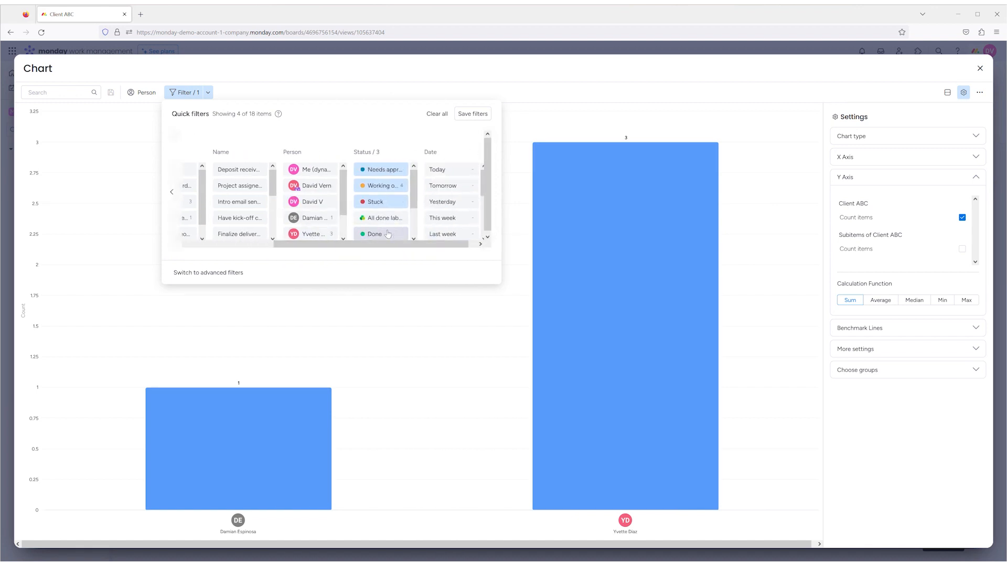
scroll(386, 234, "down", 1)
left_click(388, 218)
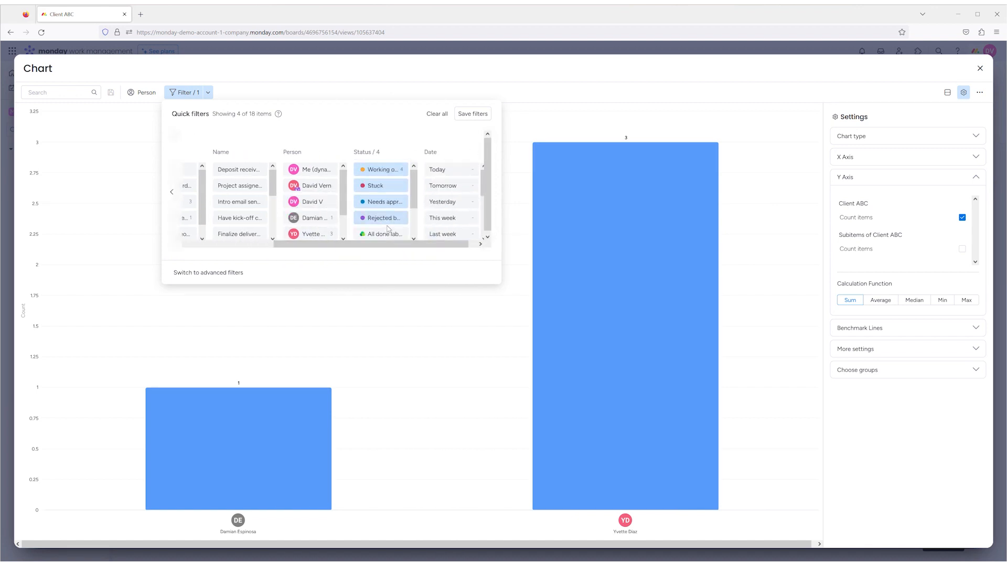
scroll(385, 231, "down", 1)
left_click(383, 235)
scroll(382, 231, "down", 3)
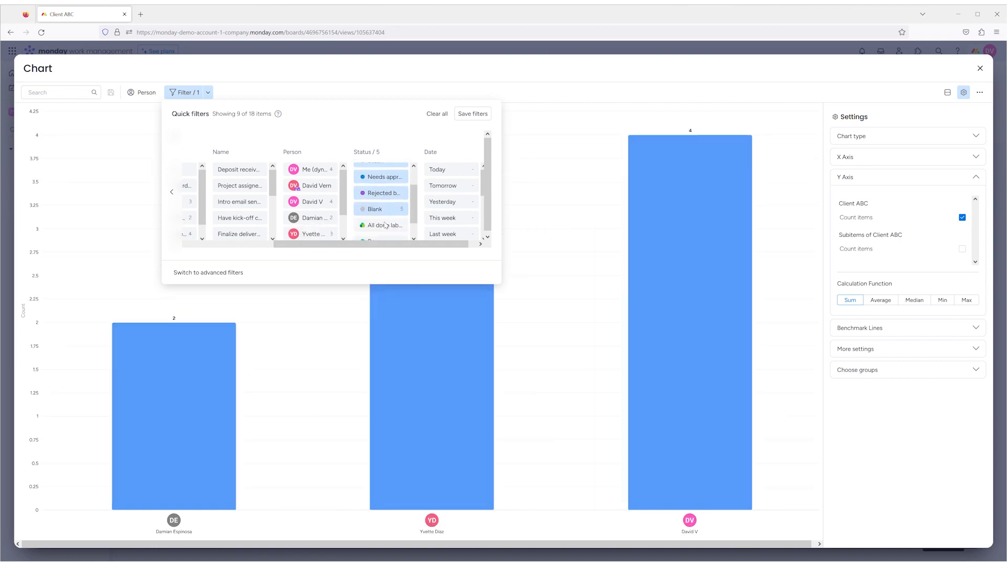
Step: Save the person chart's status filters and close its settings to return to the Chart view
left_click(468, 113)
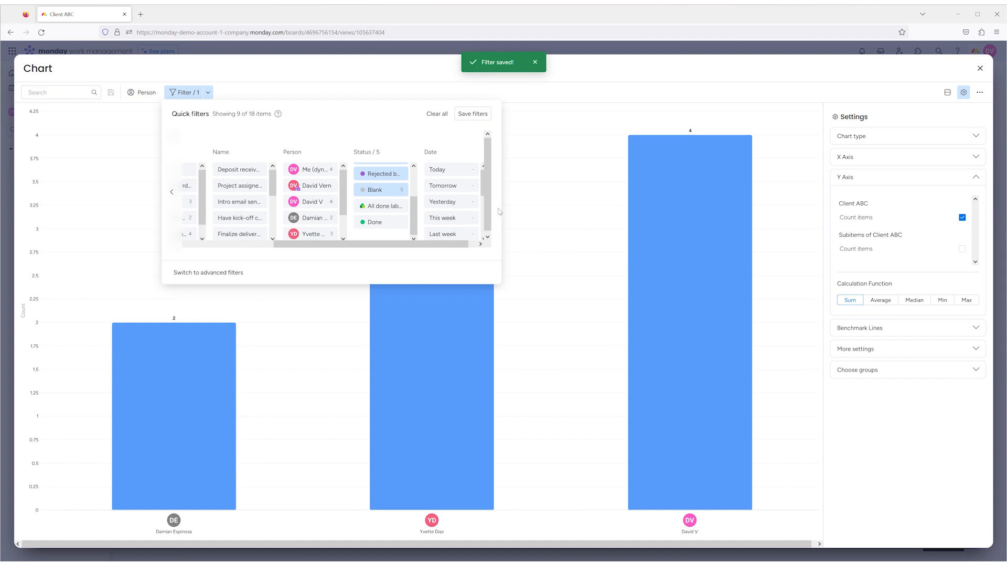
left_click(560, 101)
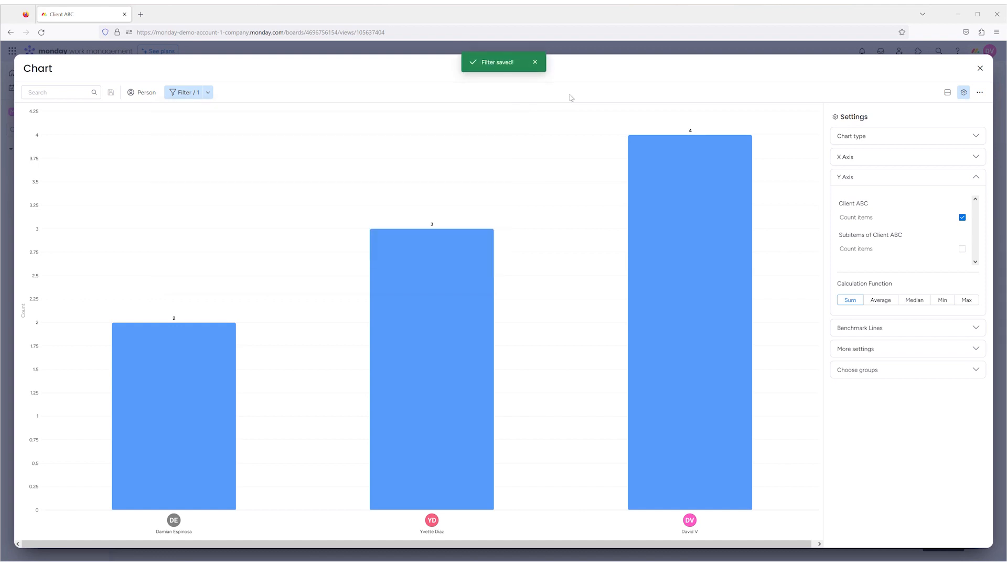
left_click(979, 69)
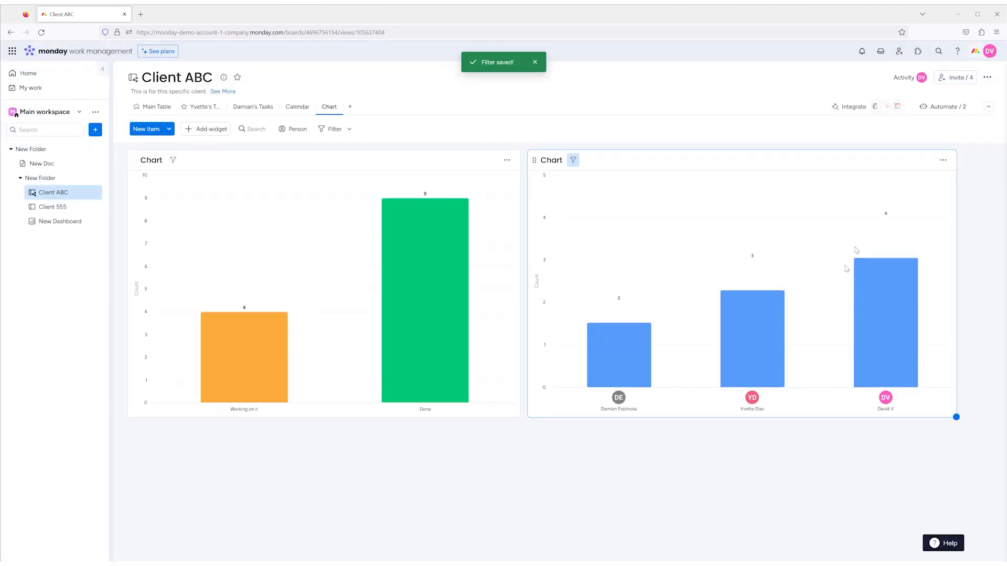
Step: Review the item groups, assignees and statuses in the board's Main Table view
left_click(156, 106)
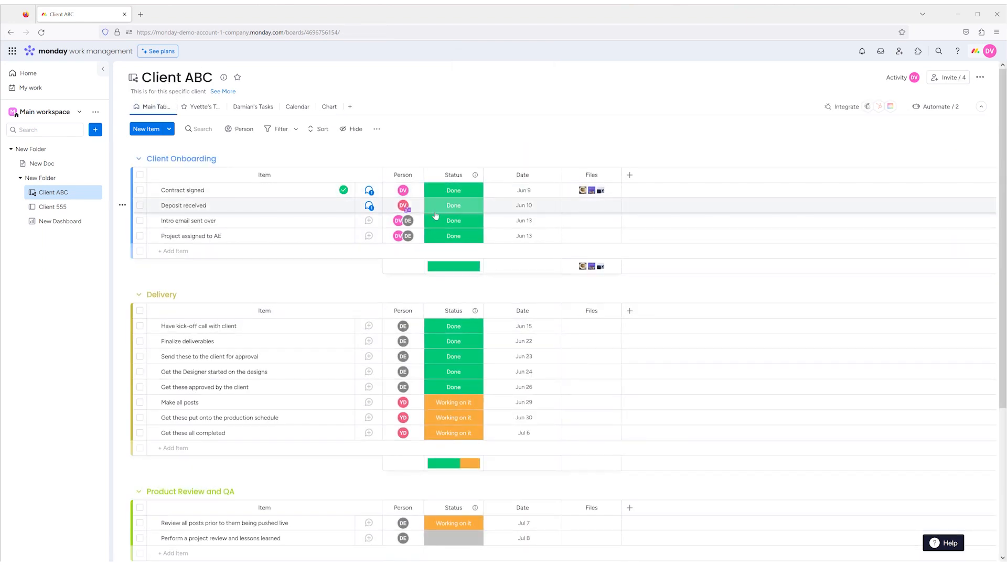
scroll(427, 212, "down", 3)
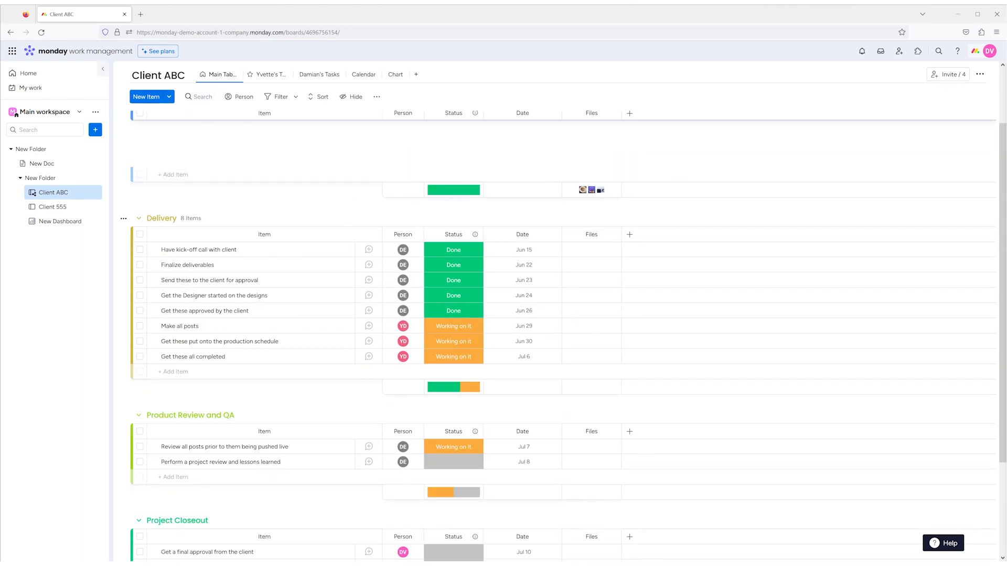
scroll(320, 221, "up", 3)
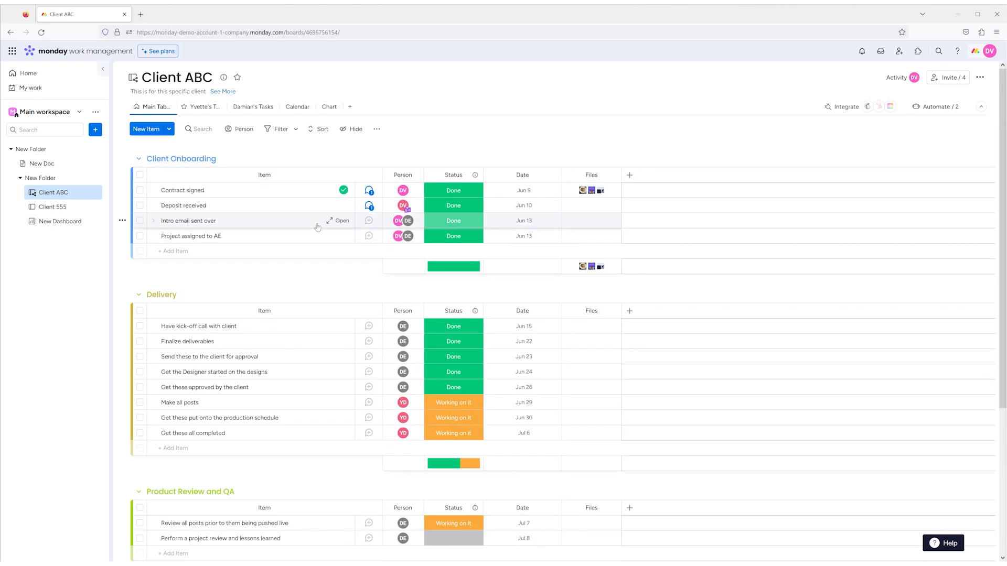